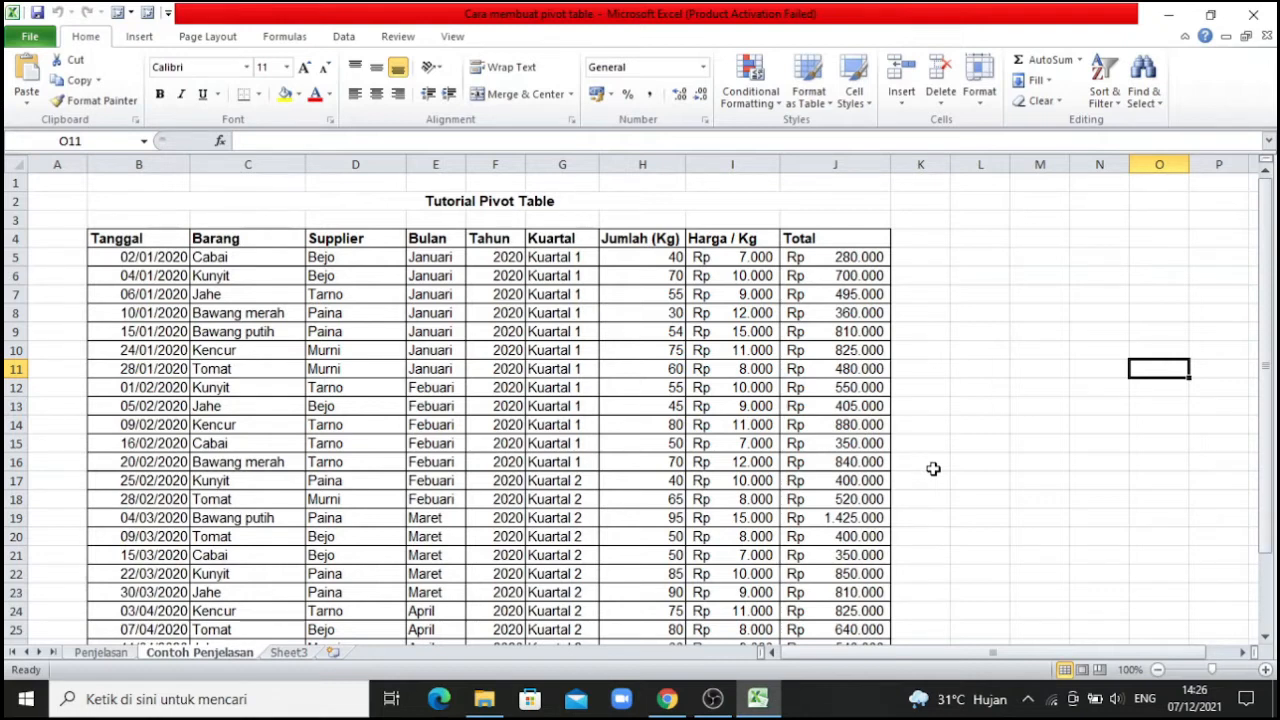
pyautogui.click(986, 442)
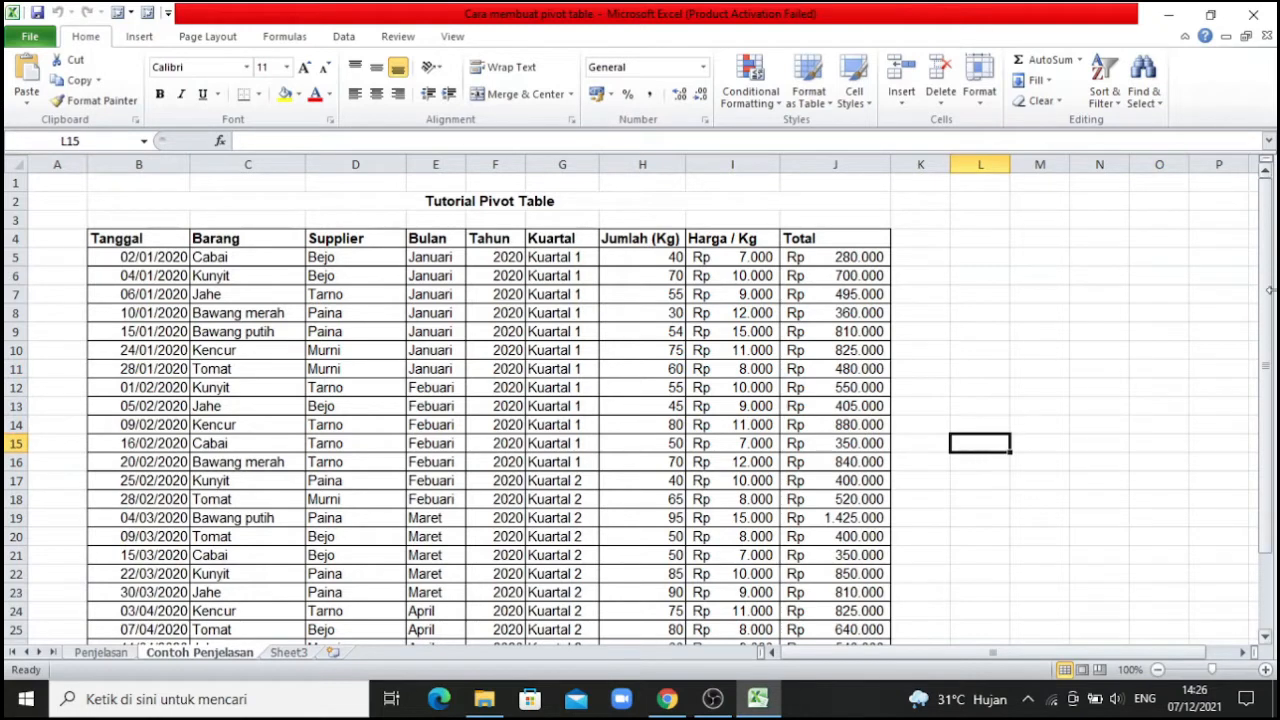
pyautogui.moveTo(1268, 348); pyautogui.dragTo(1257, 294)
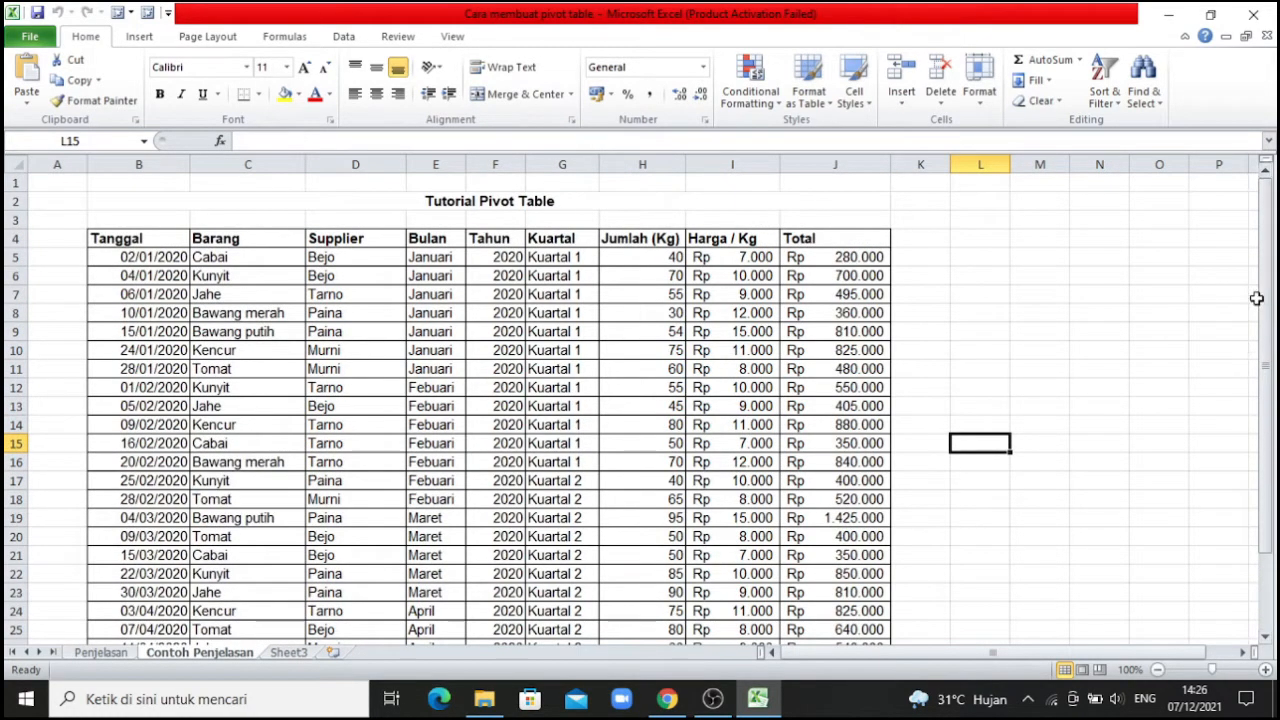
# Insert a PivotTable on a new worksheet from the Contoh Penjelasan data range B4:J29
pyautogui.click(106, 258)
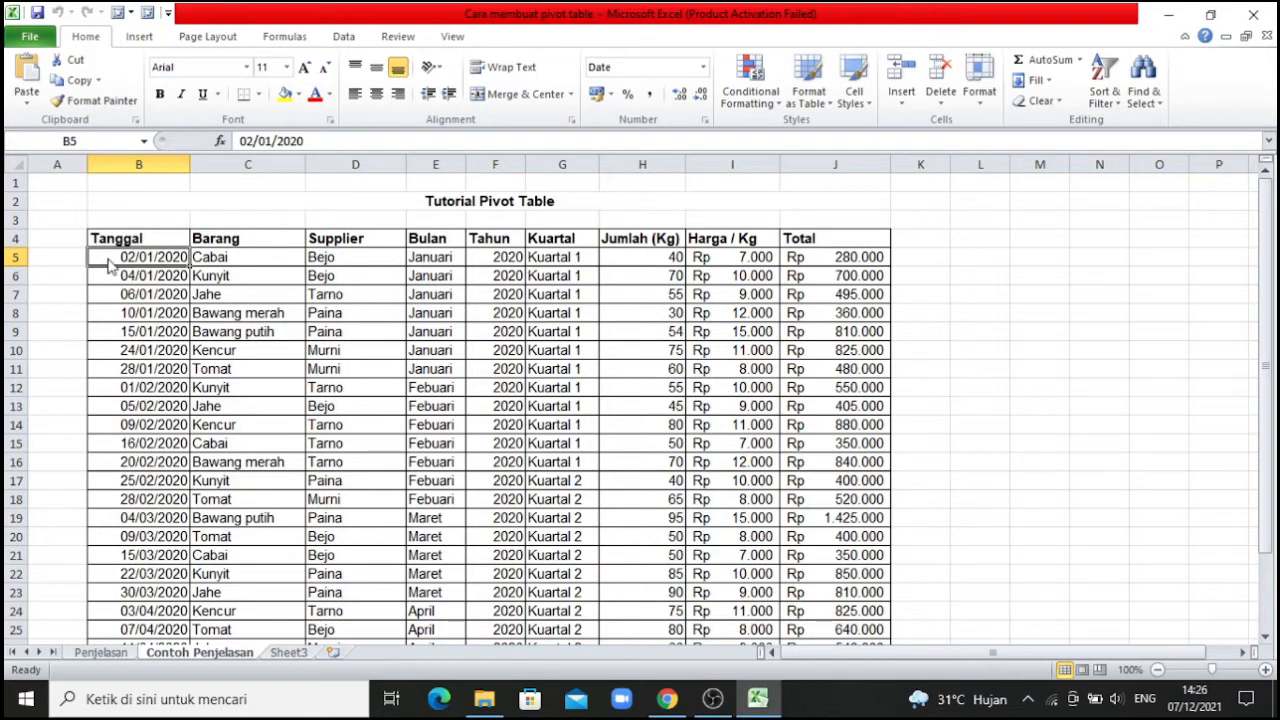
pyautogui.click(142, 40)
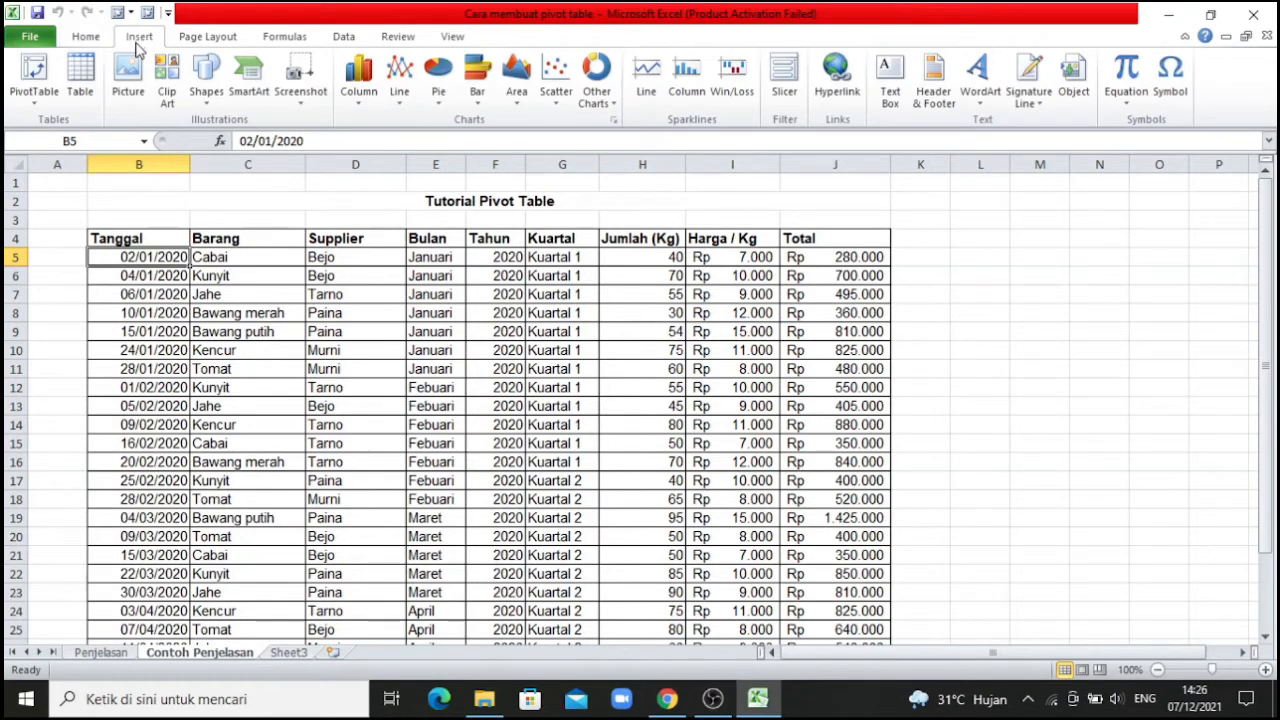
pyautogui.click(37, 104)
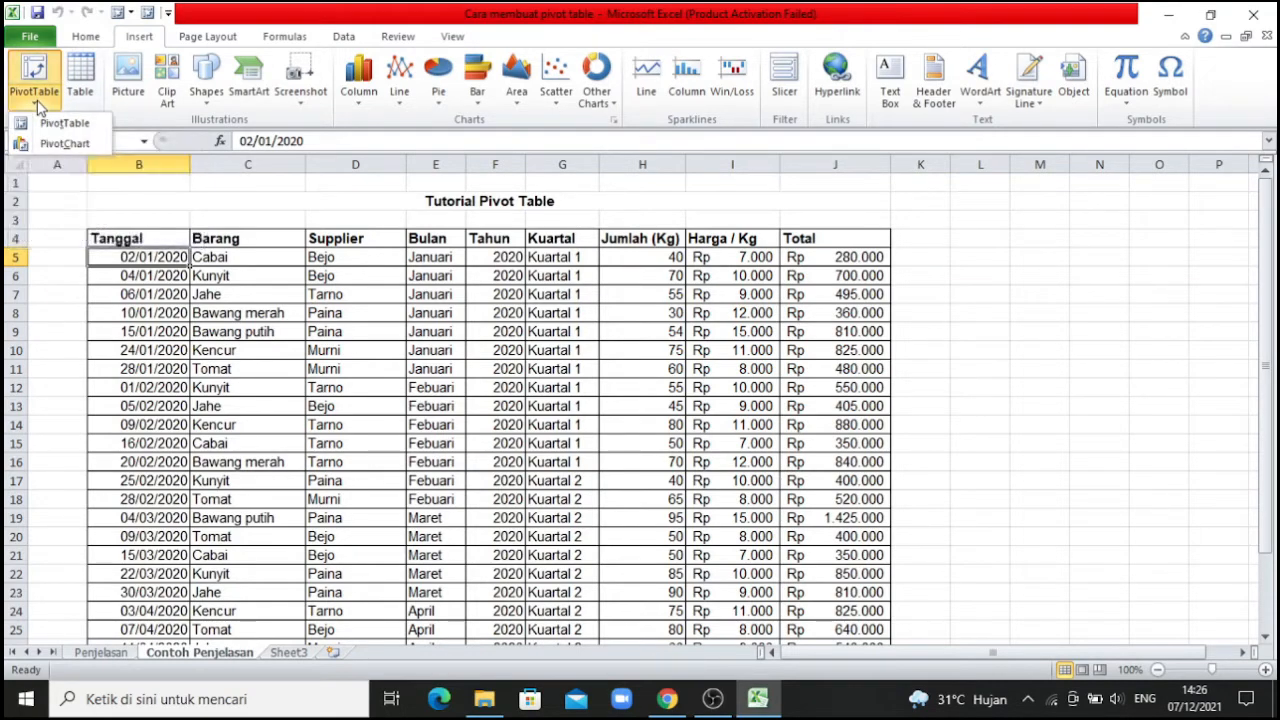
pyautogui.click(54, 124)
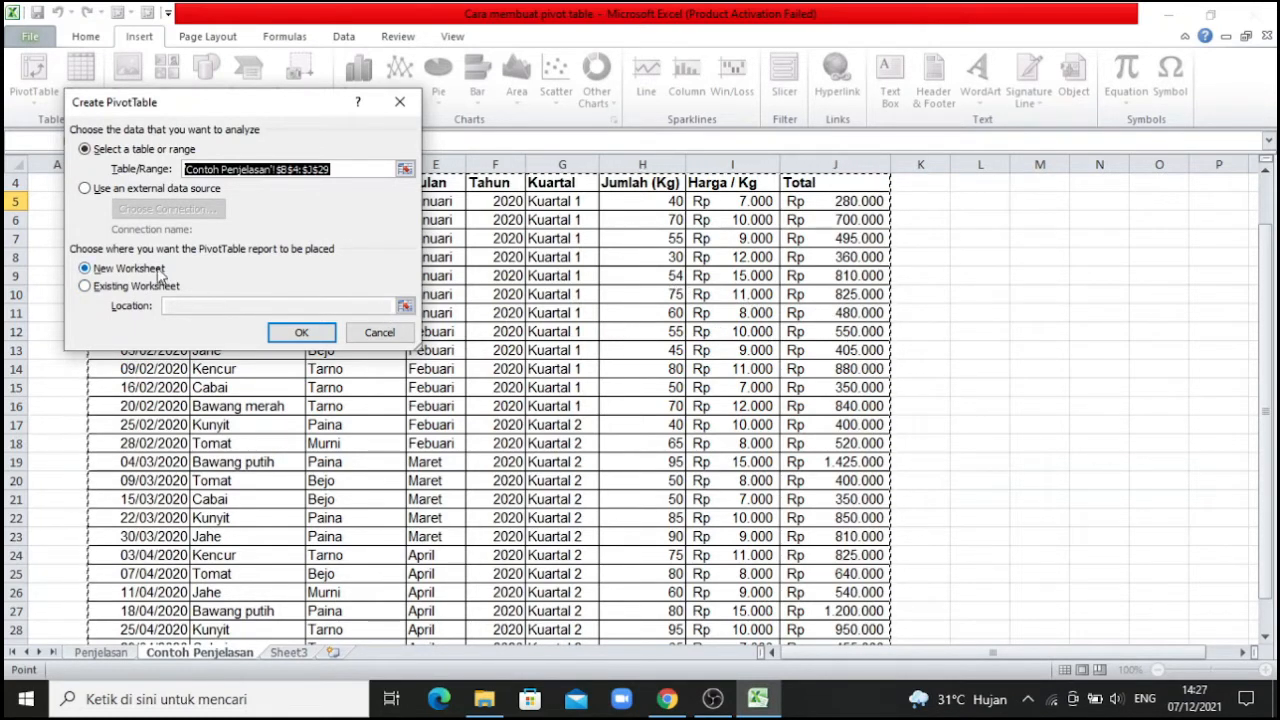
pyautogui.click(125, 270)
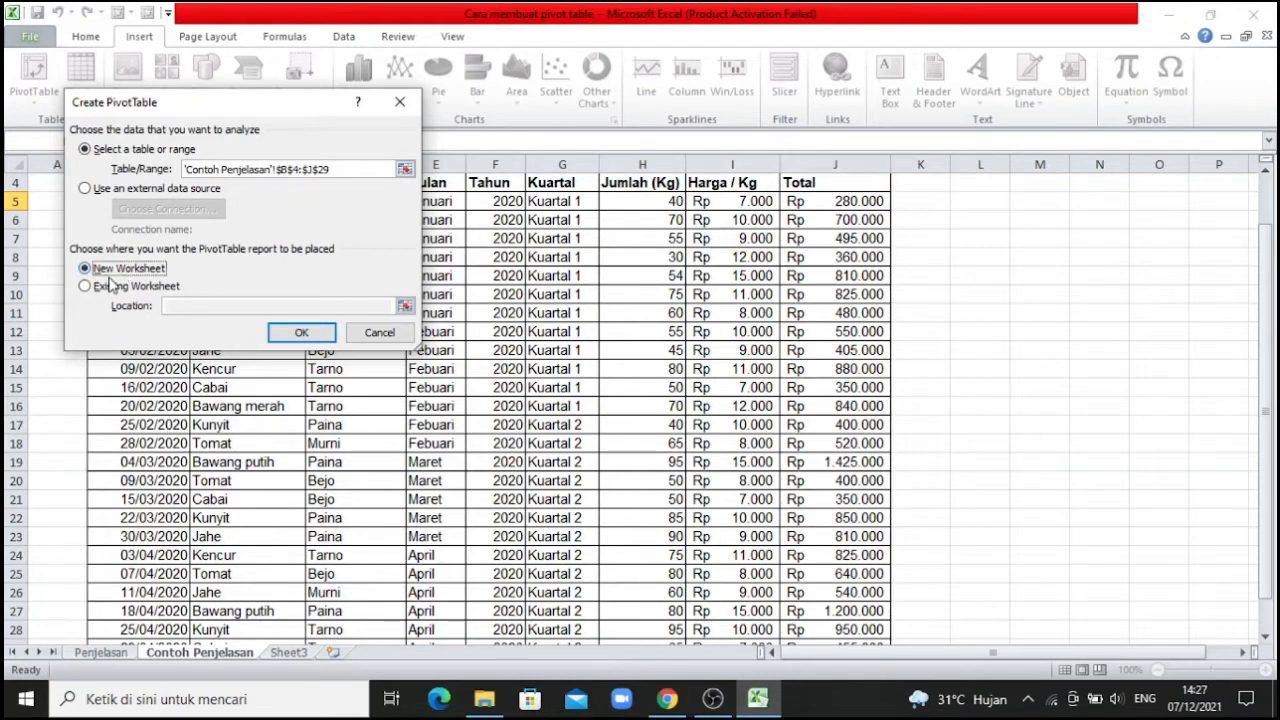
pyautogui.click(303, 334)
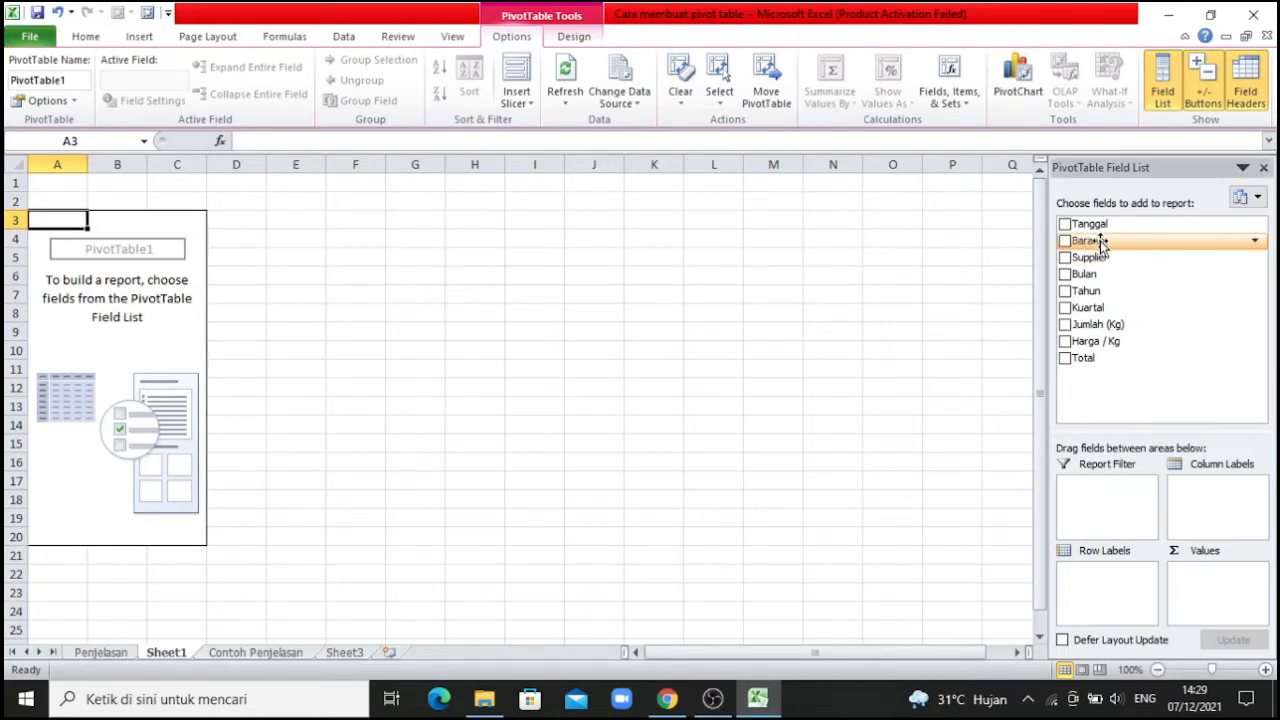
# Use the Barang field as the PivotTable's row labels and the Supplier field as its report filter
pyautogui.moveTo(1098, 243); pyautogui.dragTo(1097, 573)
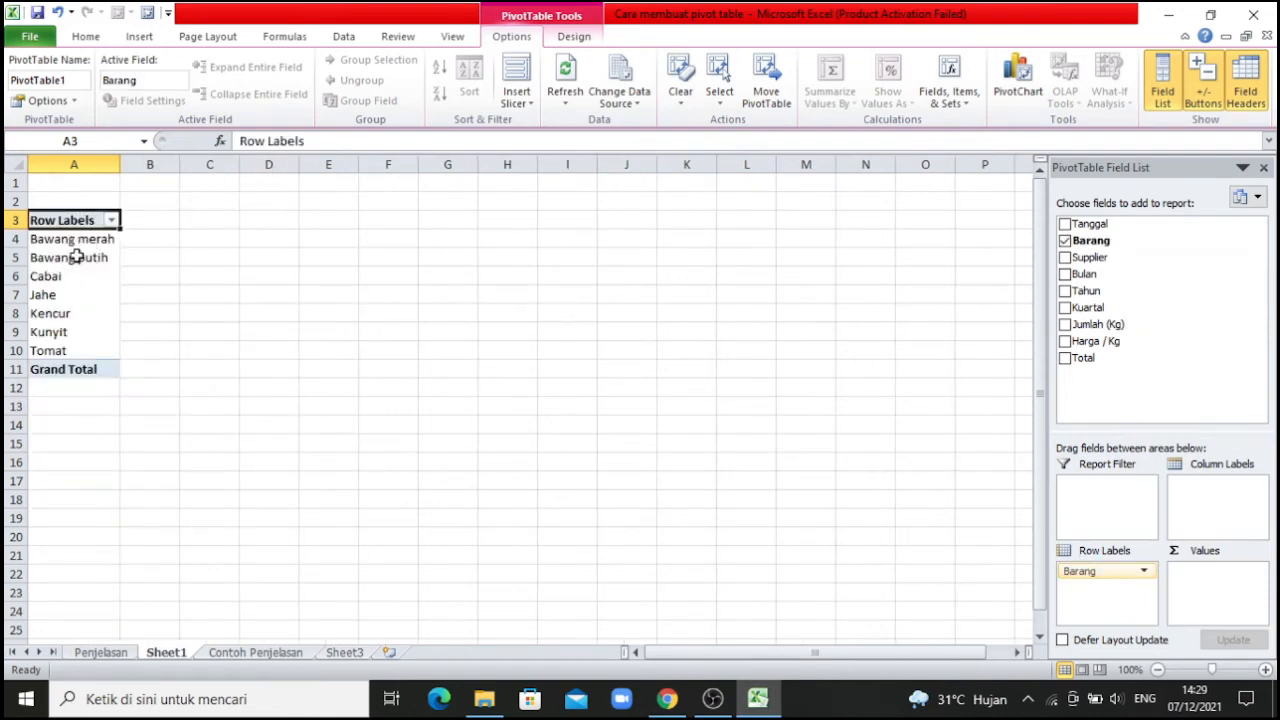
pyautogui.click(84, 258)
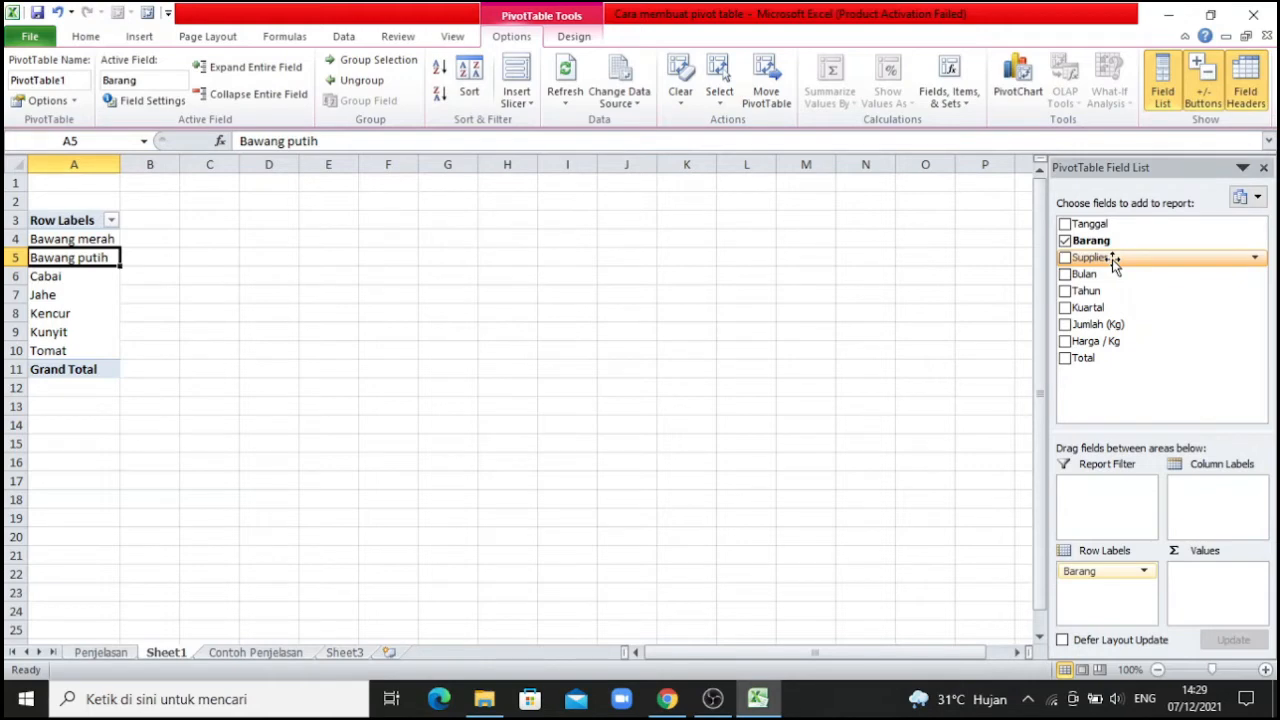
pyautogui.moveTo(1112, 259); pyautogui.dragTo(1095, 494)
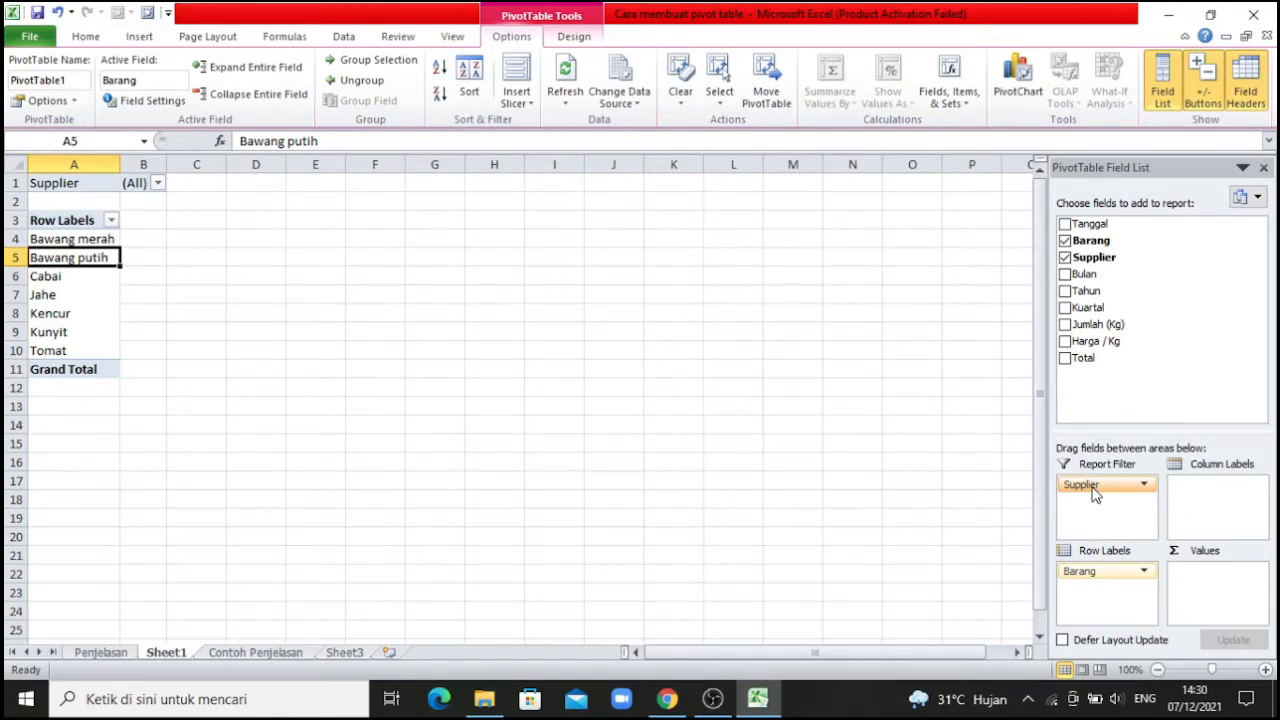
pyautogui.click(159, 185)
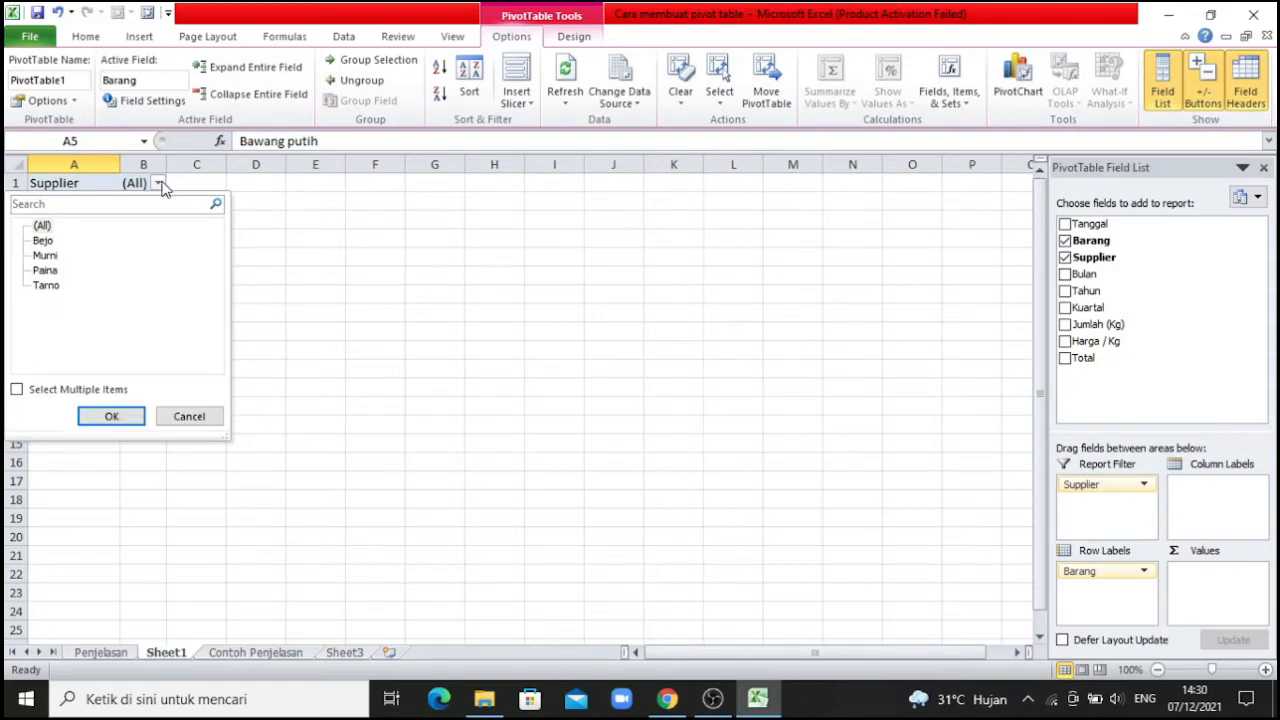
pyautogui.click(159, 184)
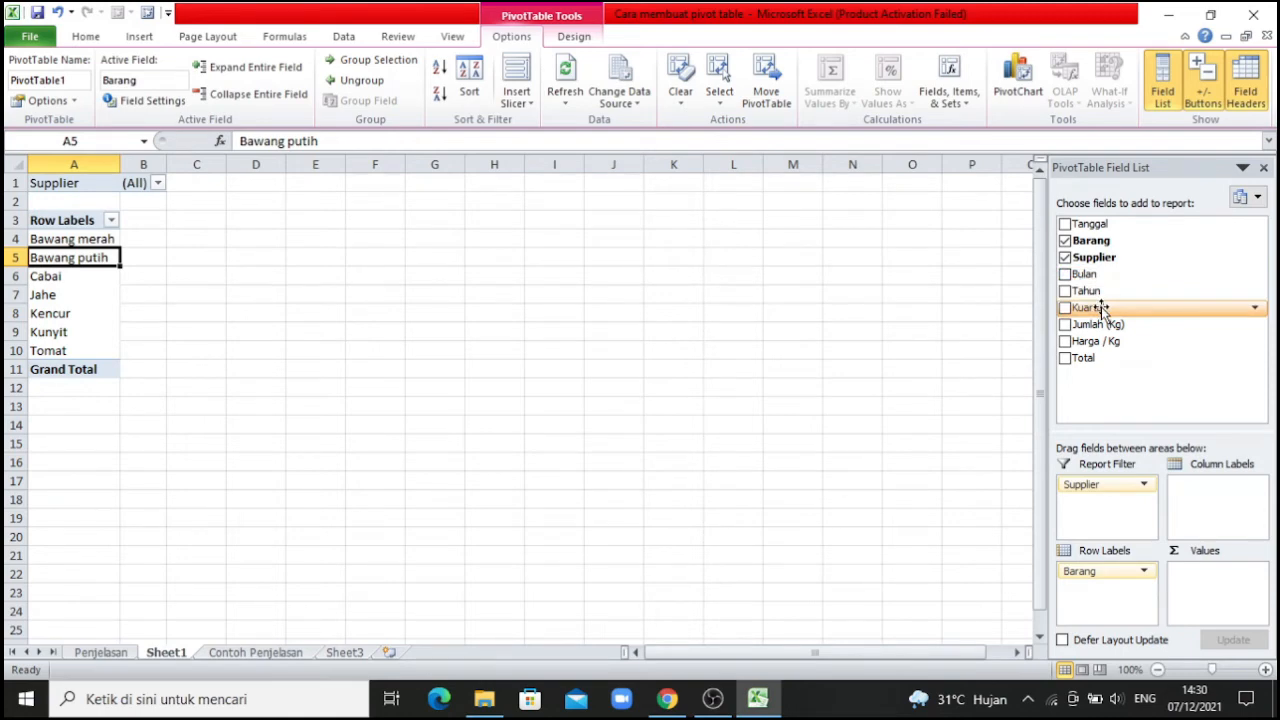
# Use Kuartal as the PivotTable's column labels and summarize Harga / Kg as its values
pyautogui.moveTo(1101, 310); pyautogui.dragTo(1203, 490)
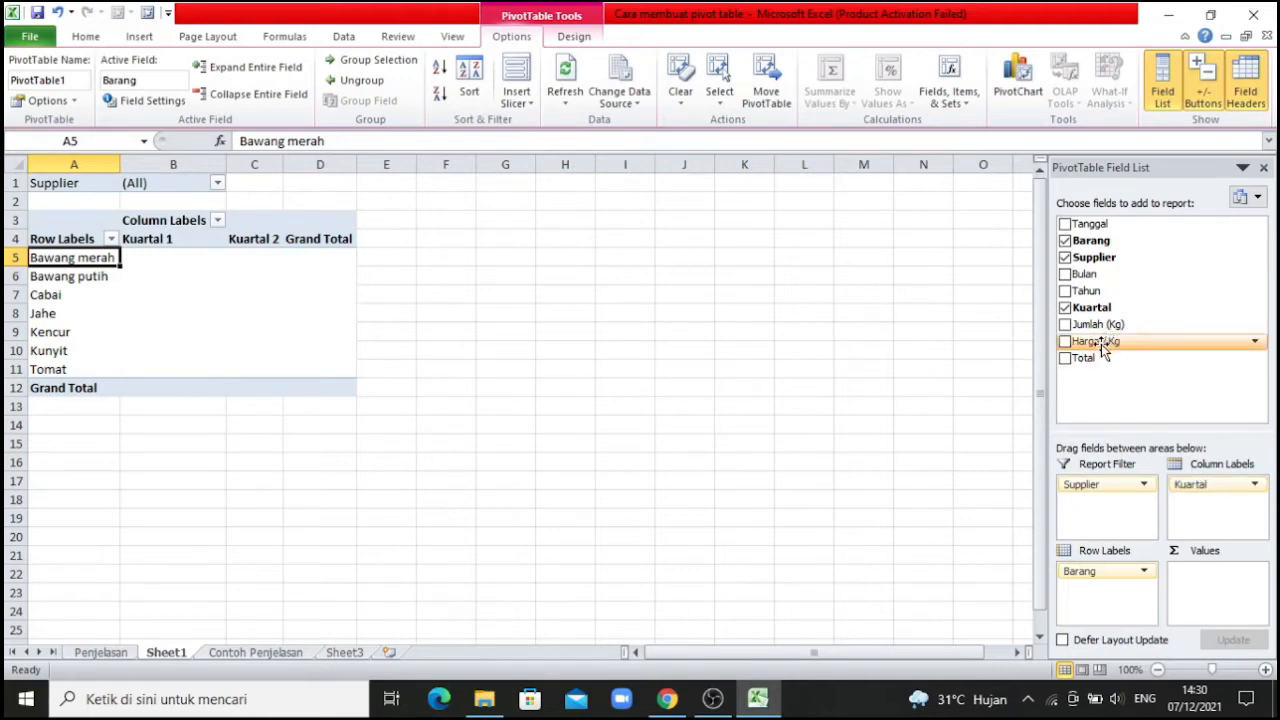
pyautogui.moveTo(1103, 348); pyautogui.dragTo(1197, 579)
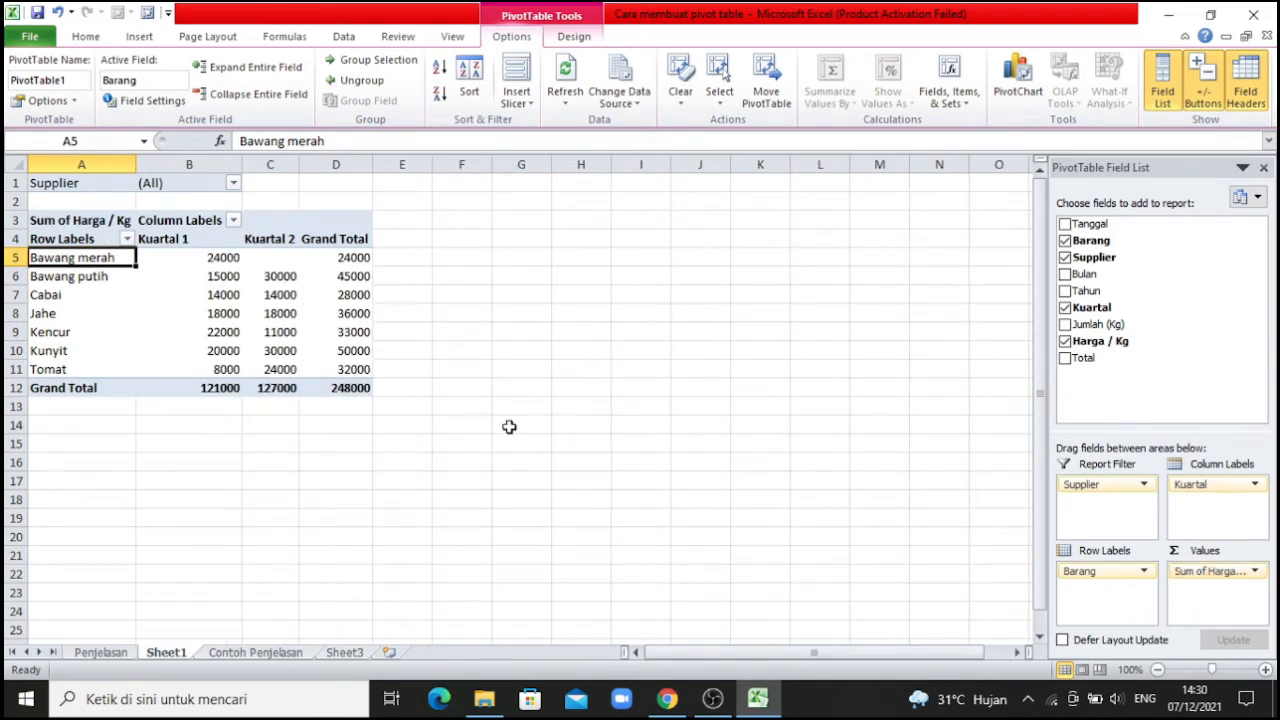
pyautogui.moveTo(203, 276)
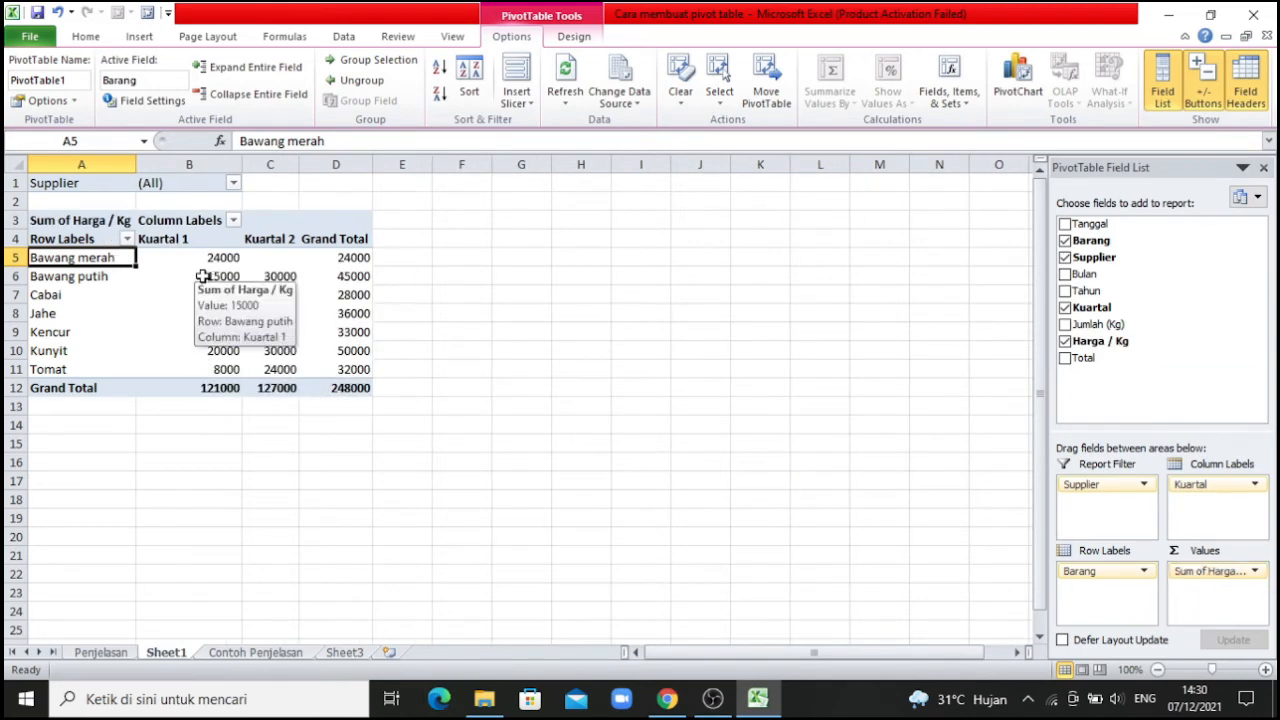
pyautogui.click(203, 276)
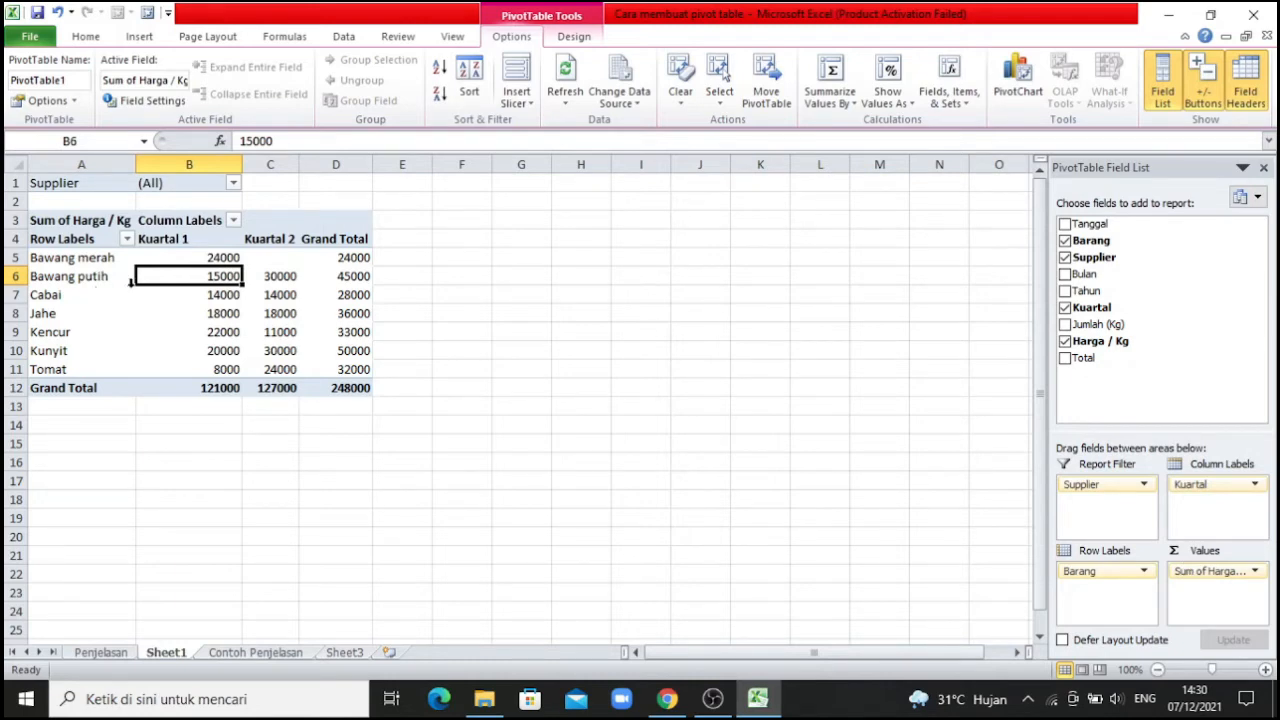
# Enable the Classic PivotTable layout in the PivotTable's display options
pyautogui.click(85, 280)
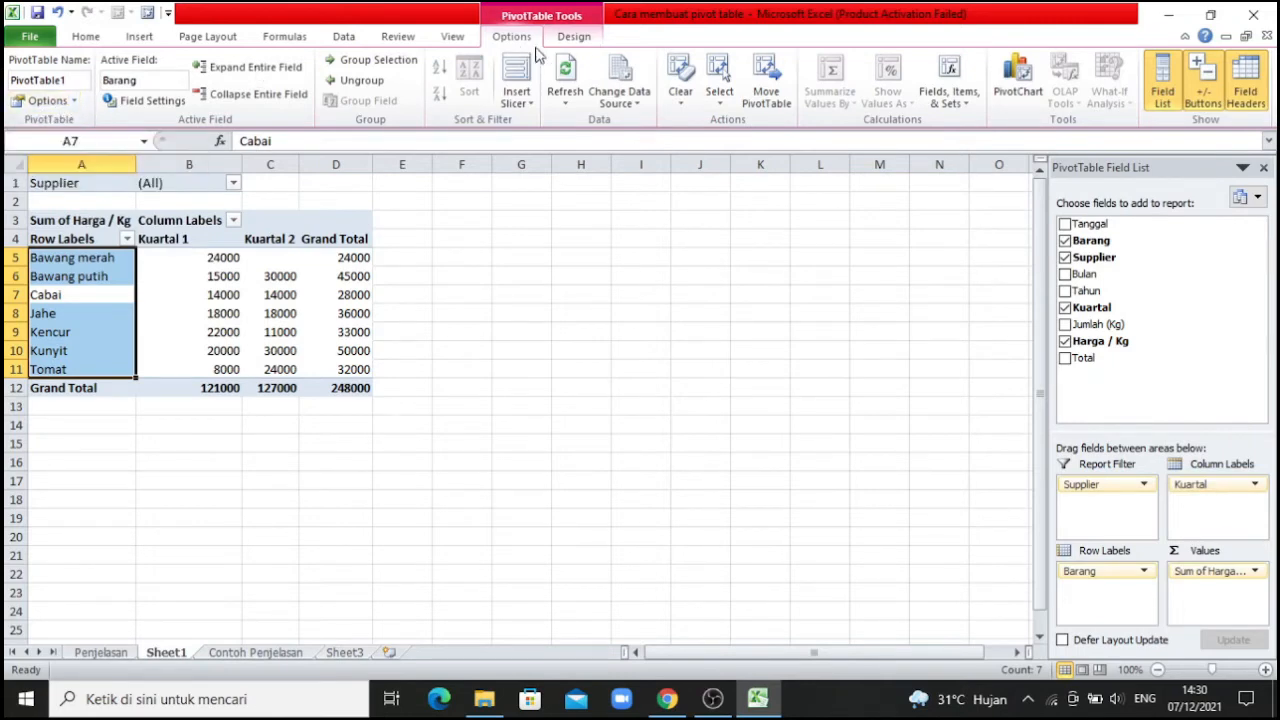
pyautogui.click(47, 101)
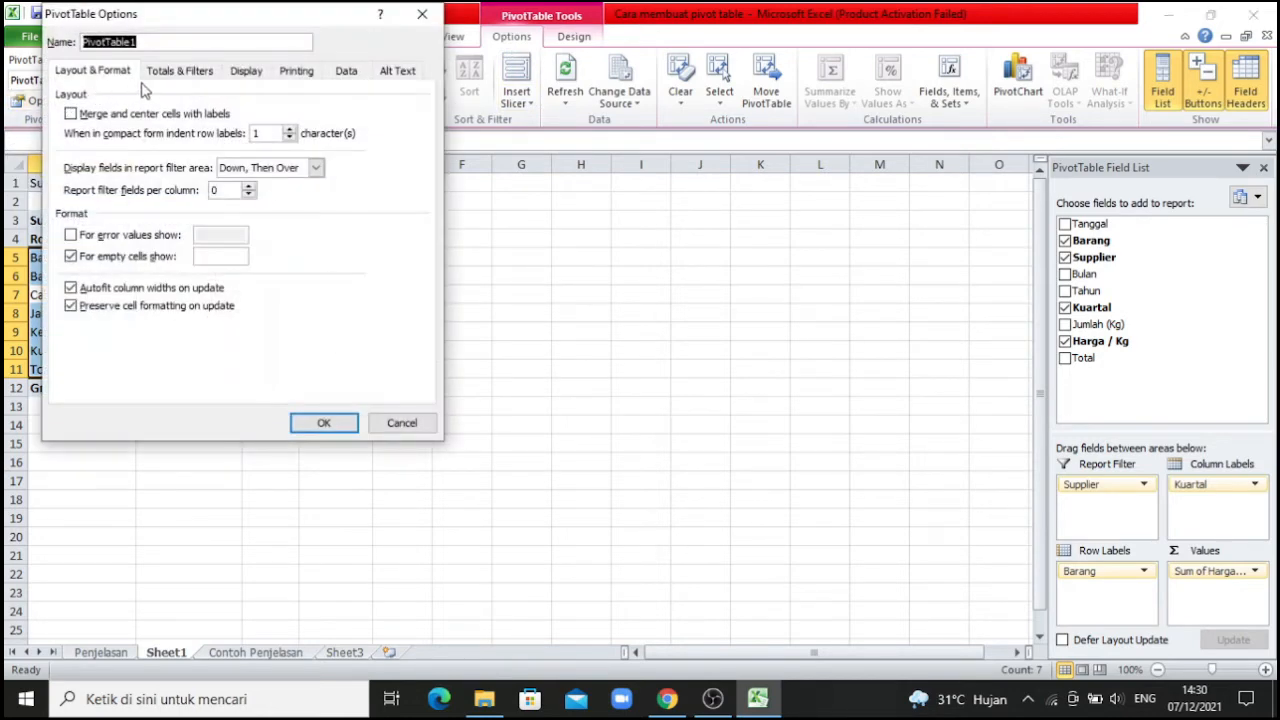
pyautogui.click(247, 72)
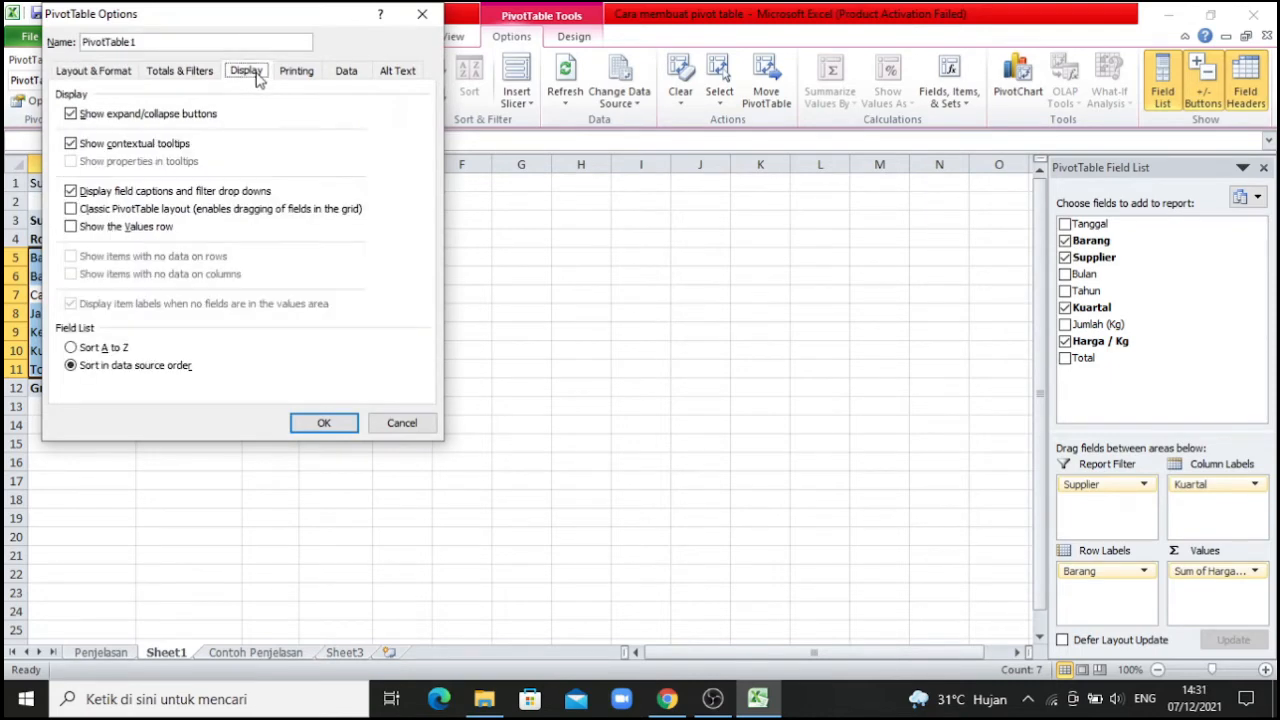
pyautogui.click(71, 210)
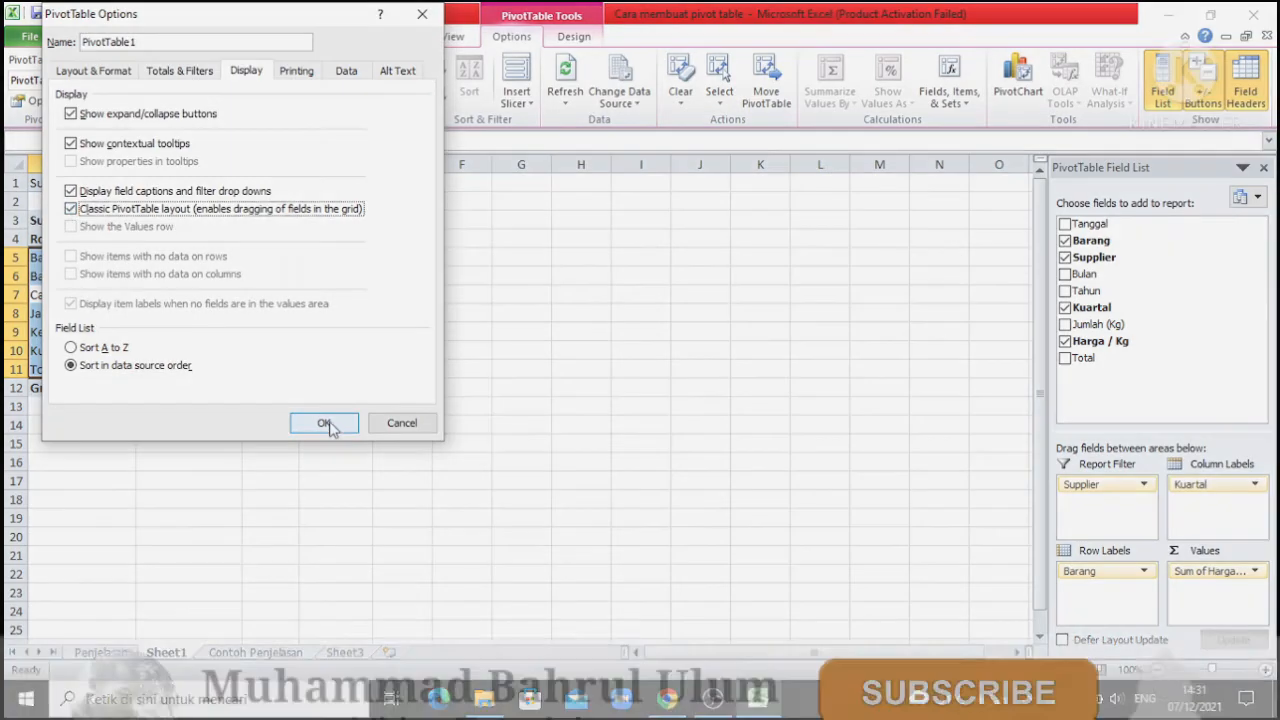
pyautogui.click(324, 423)
# Turn off the PivotTable's grand totals for both rows and columns
pyautogui.click(297, 350)
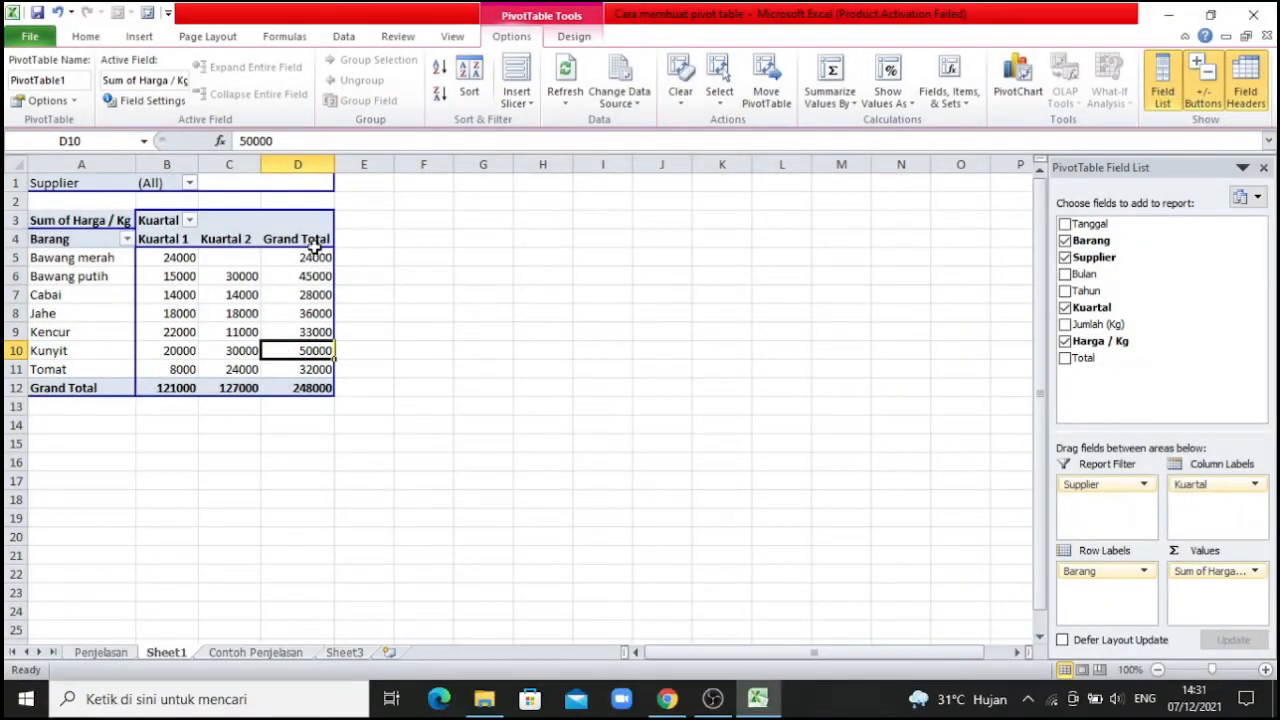
pyautogui.click(583, 47)
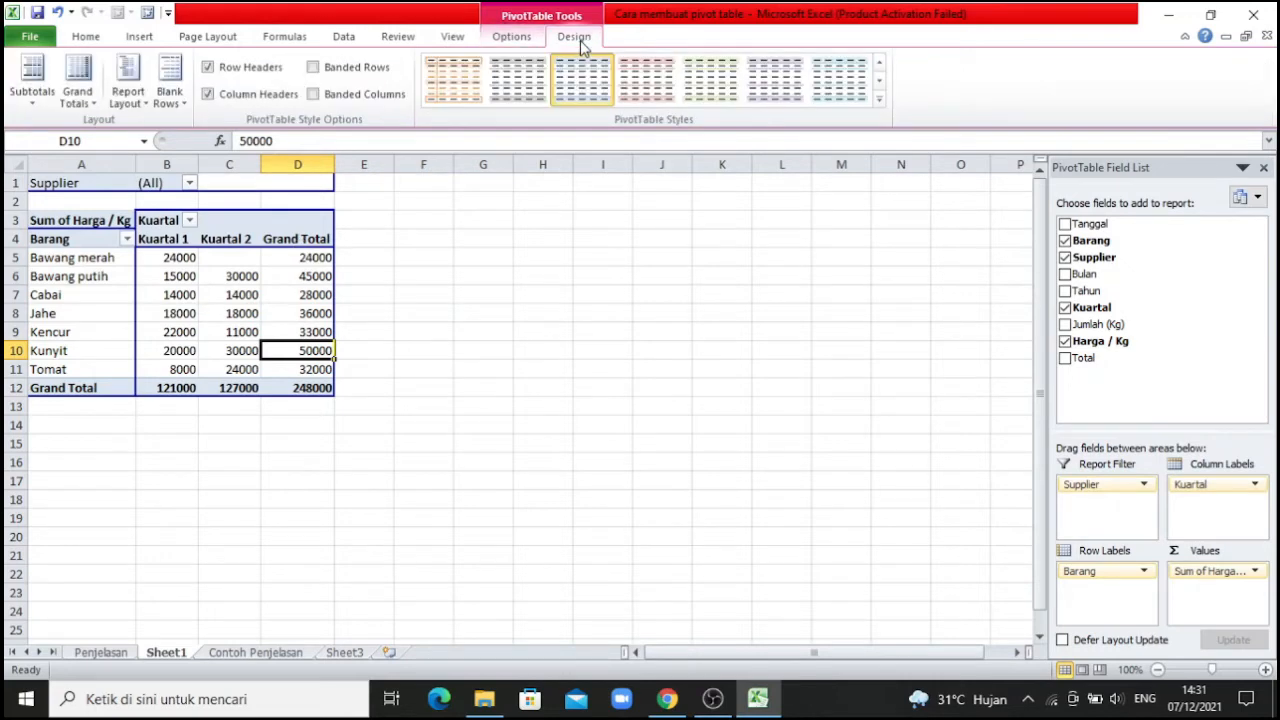
pyautogui.click(90, 114)
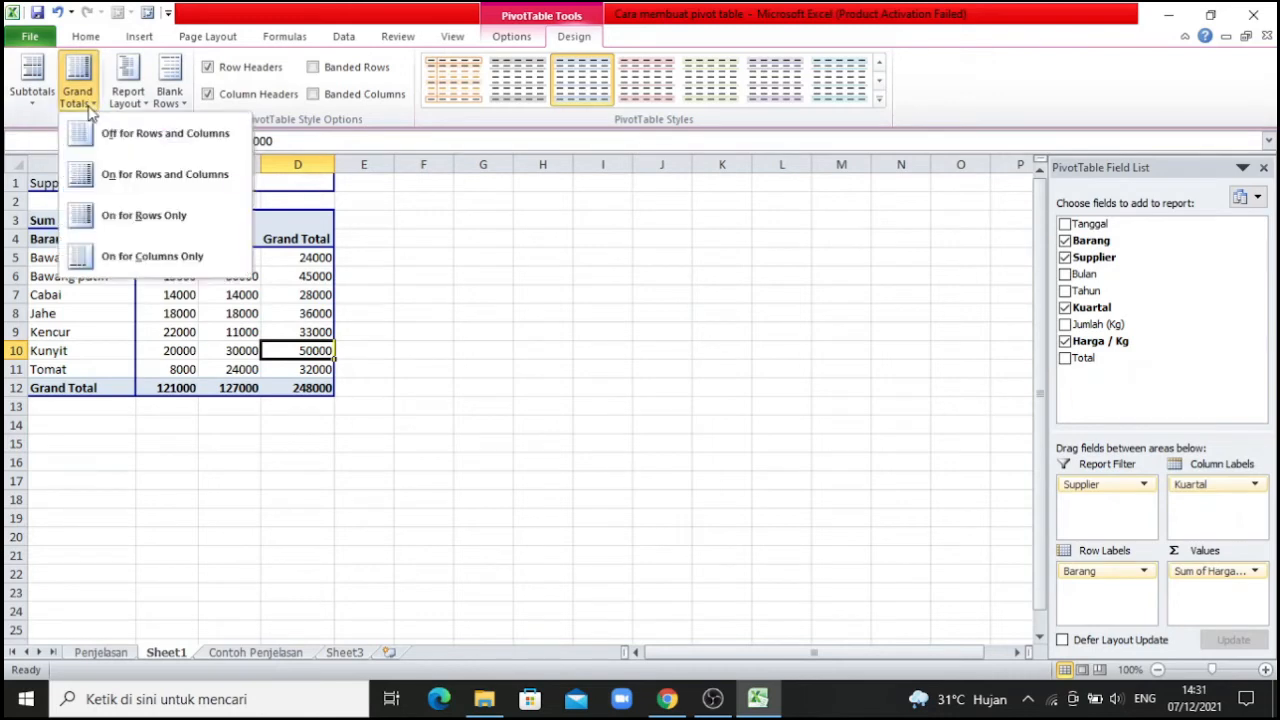
pyautogui.click(135, 148)
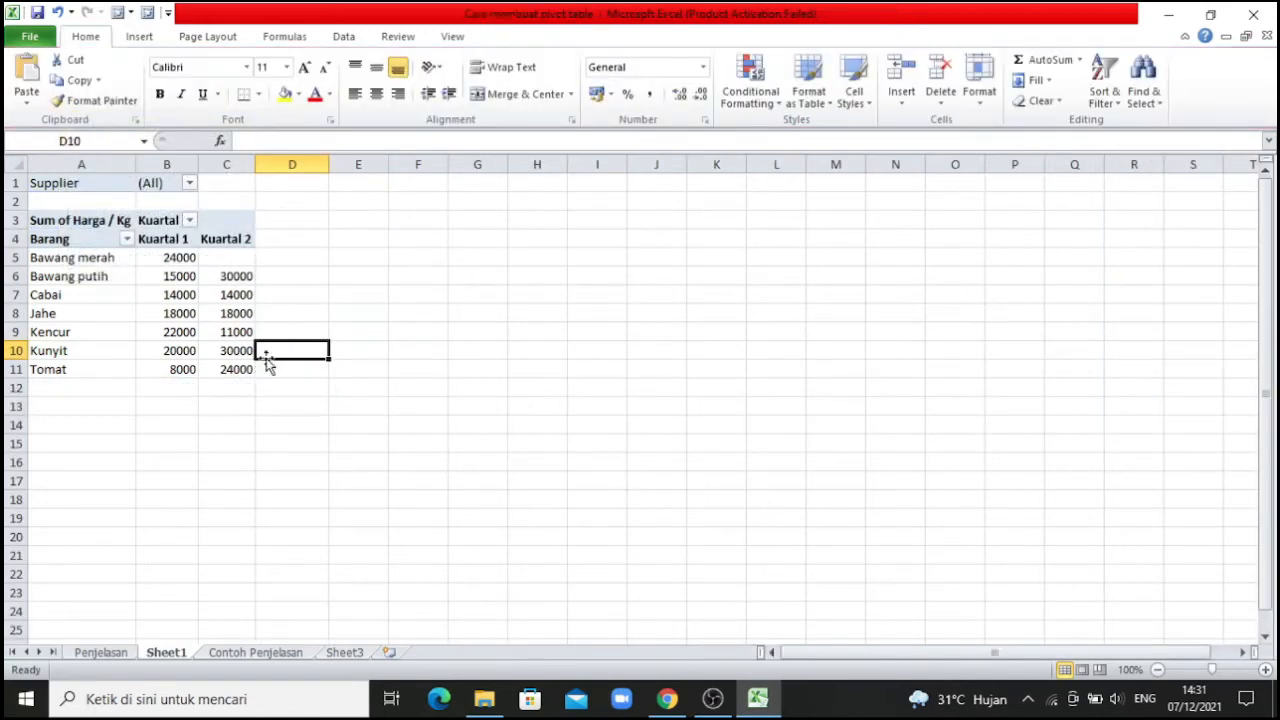
# Turn the PivotTable's grand totals back on for both rows and columns
pyautogui.click(241, 286)
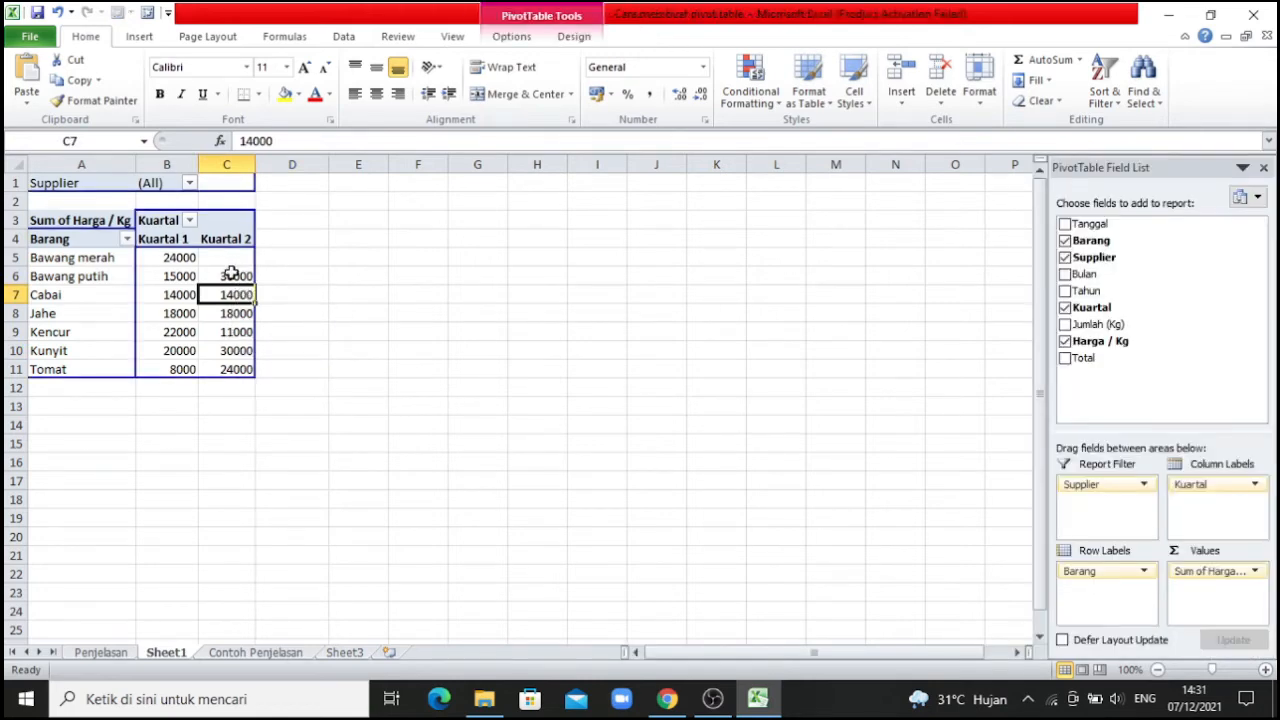
pyautogui.click(233, 271)
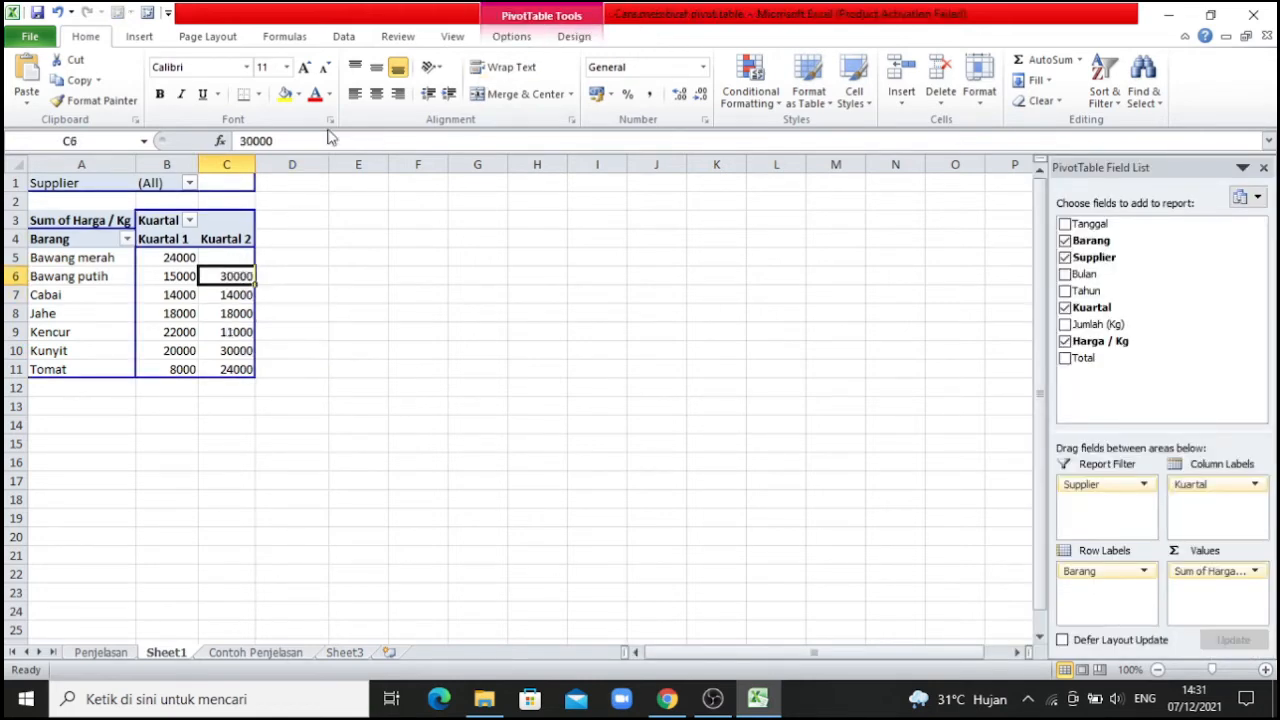
pyautogui.click(150, 279)
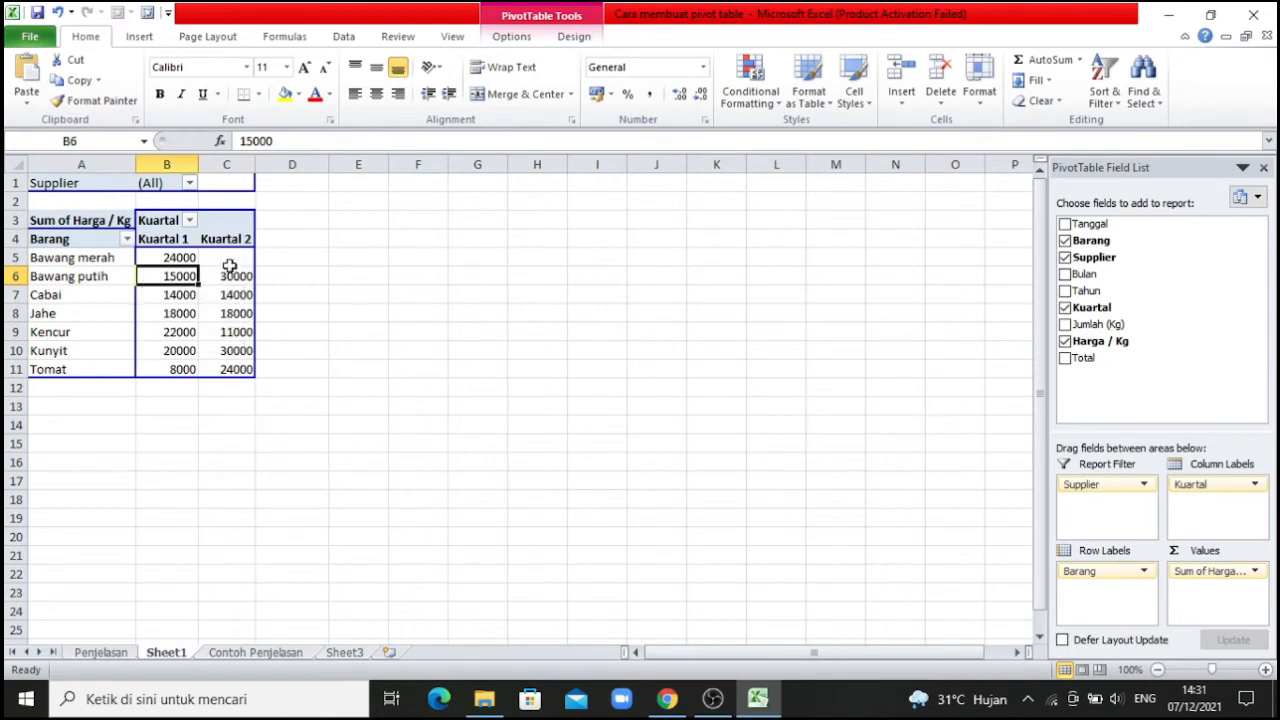
pyautogui.click(90, 260)
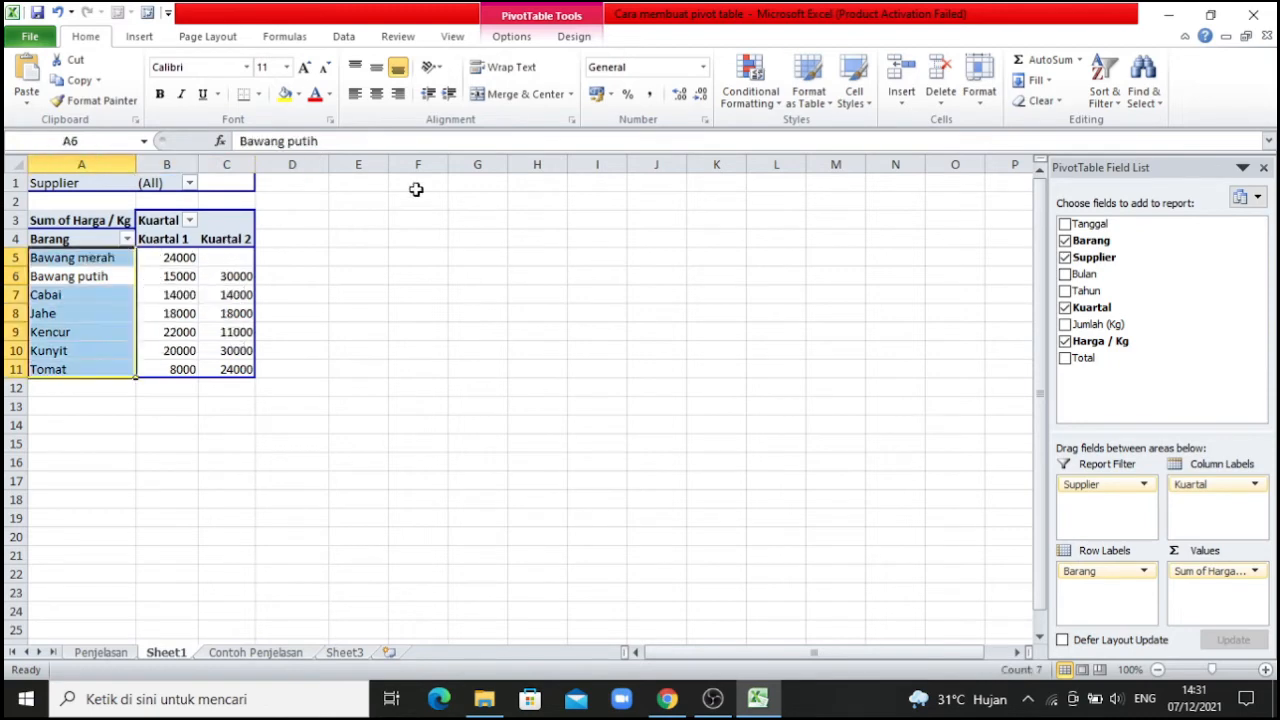
pyautogui.click(566, 40)
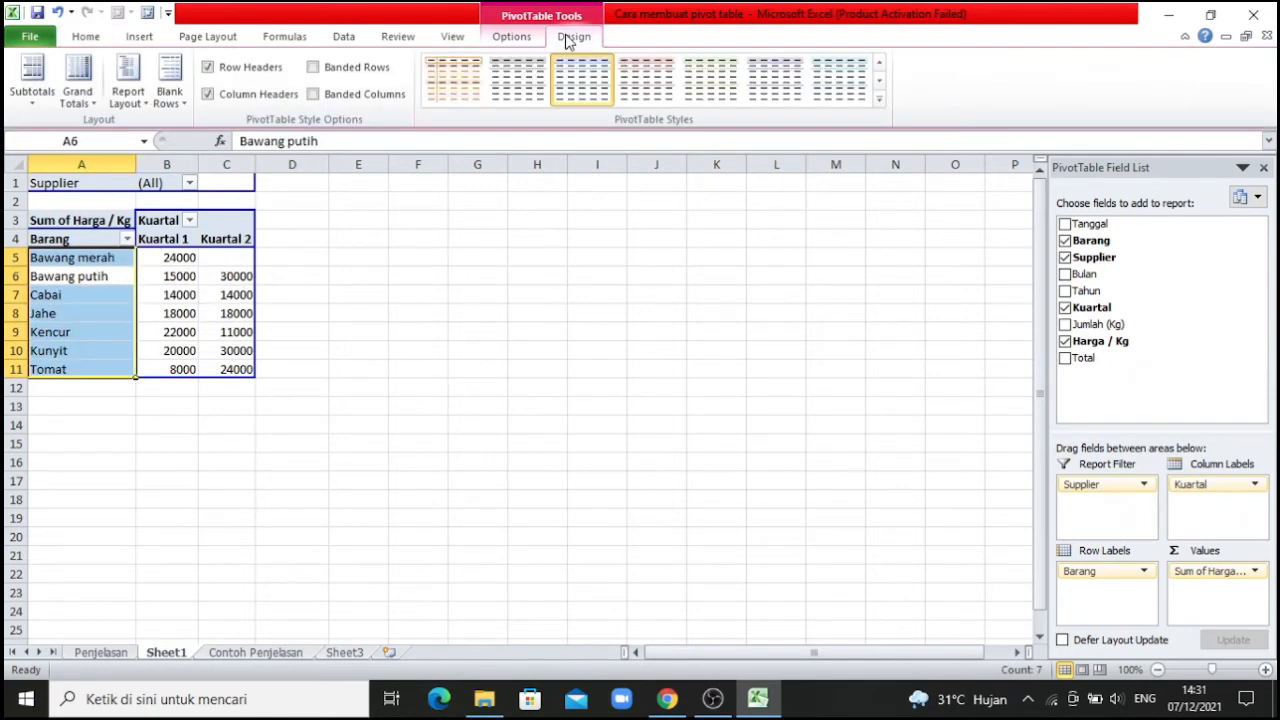
pyautogui.click(90, 116)
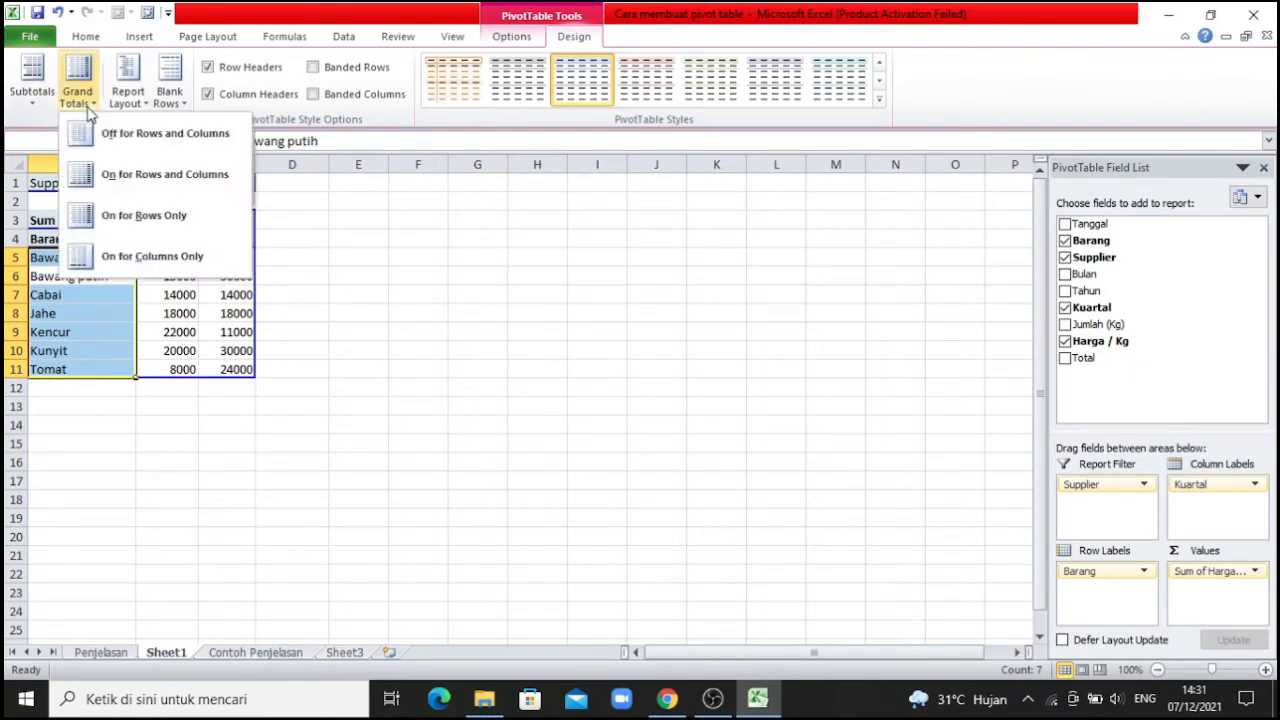
pyautogui.click(185, 190)
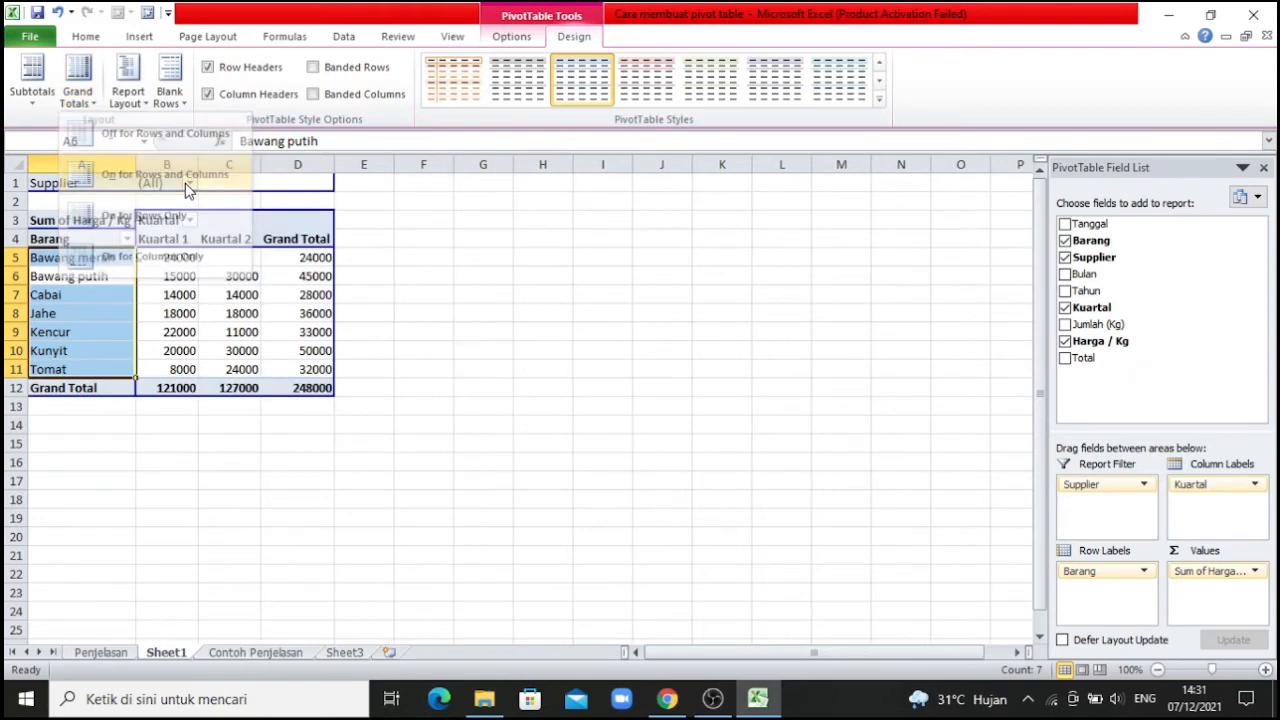
pyautogui.click(446, 326)
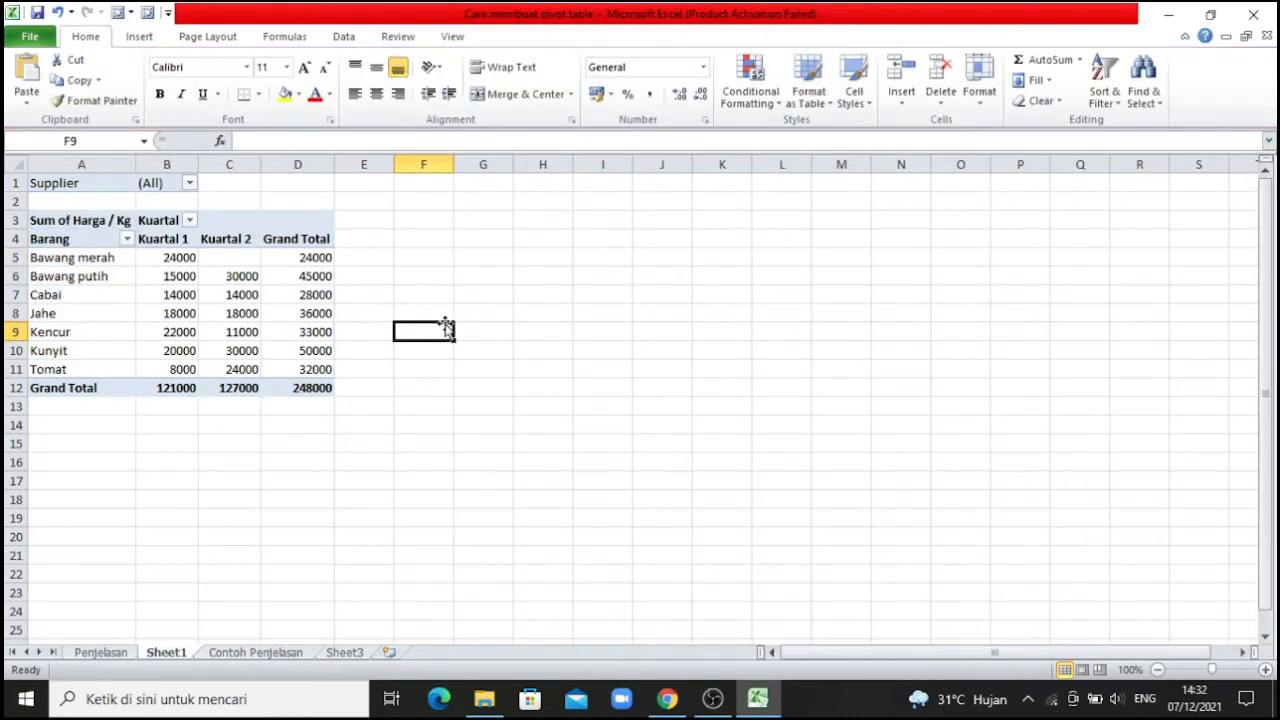
pyautogui.click(286, 298)
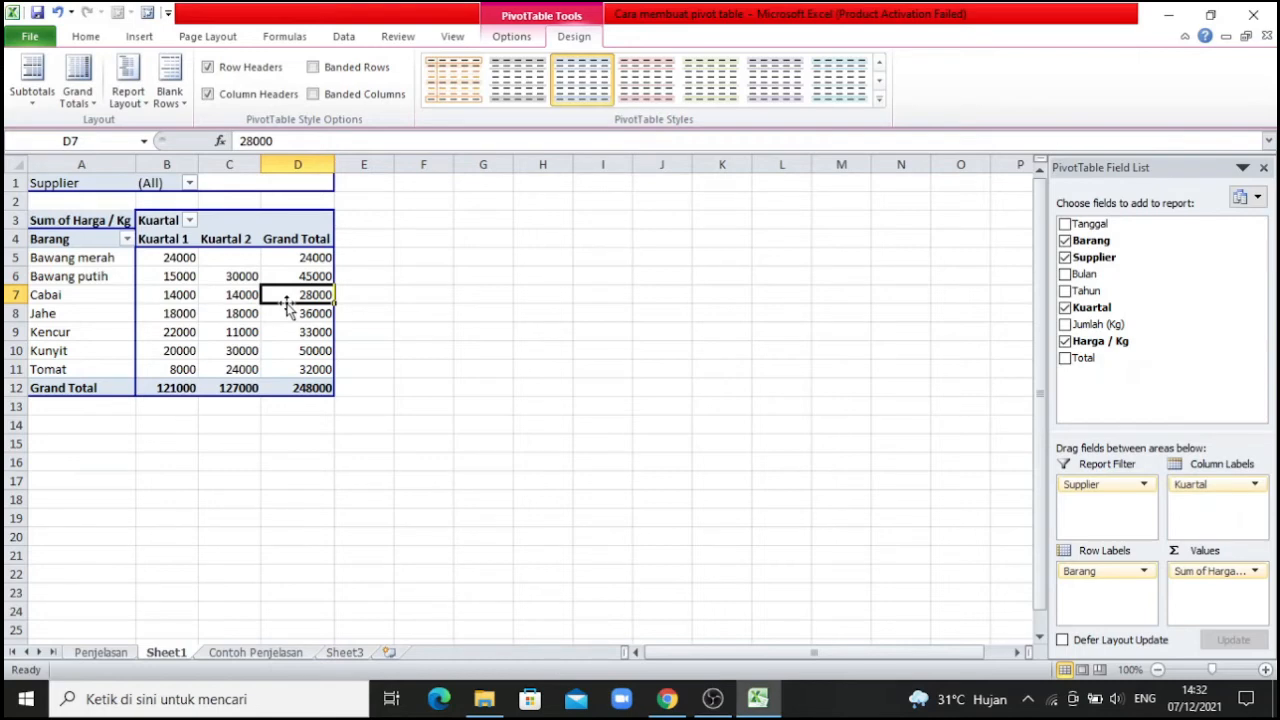
pyautogui.click(190, 428)
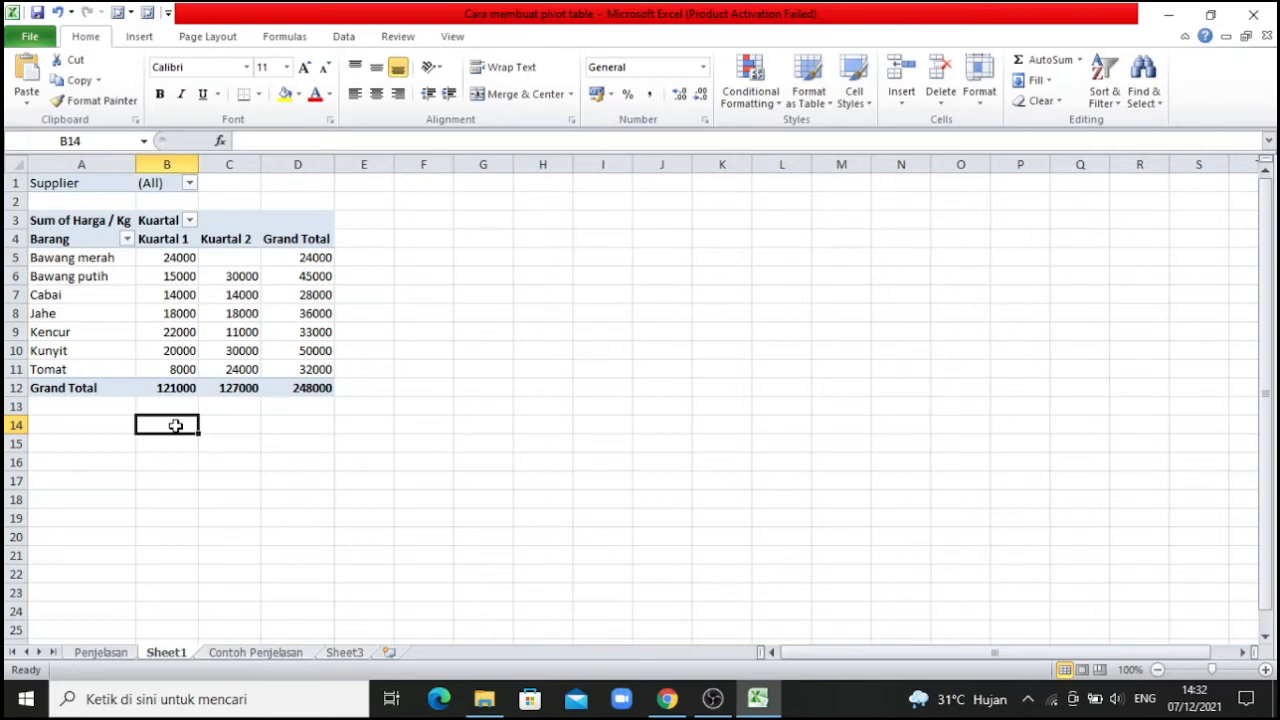
# Enter the label "Total Harga" in cell A14 below the PivotTable
pyautogui.click(125, 424)
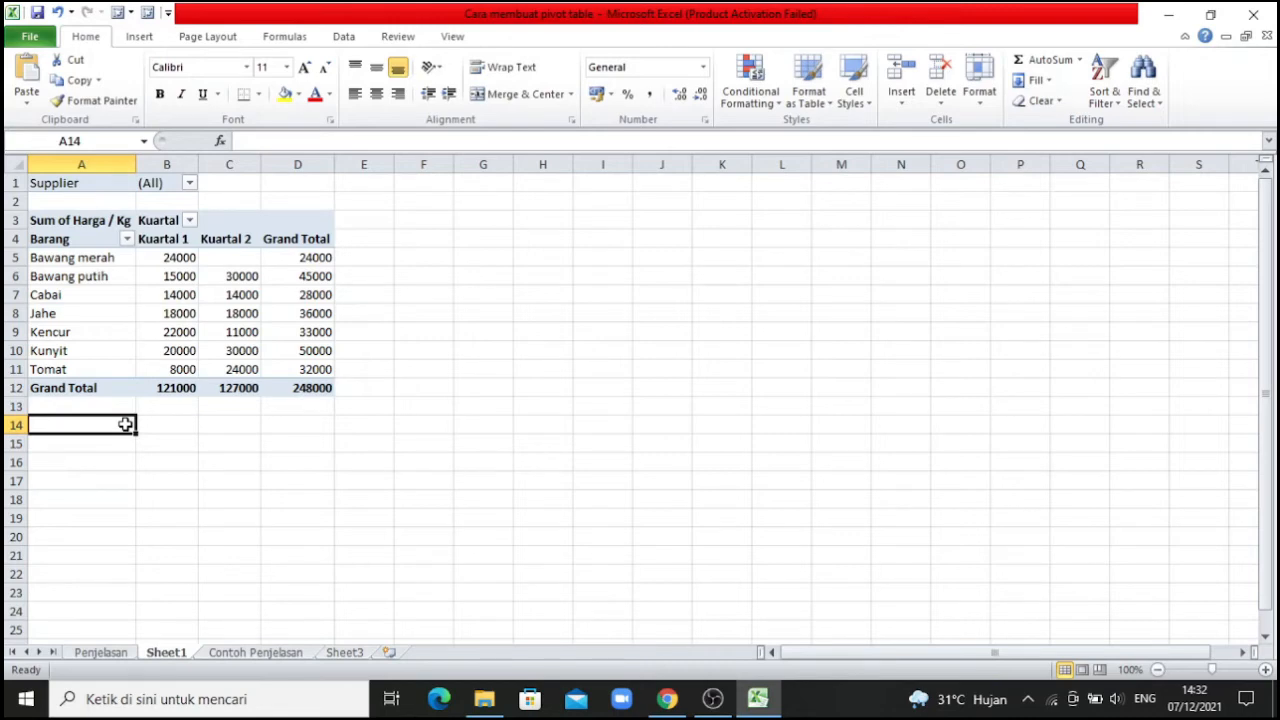
pyautogui.write('To')
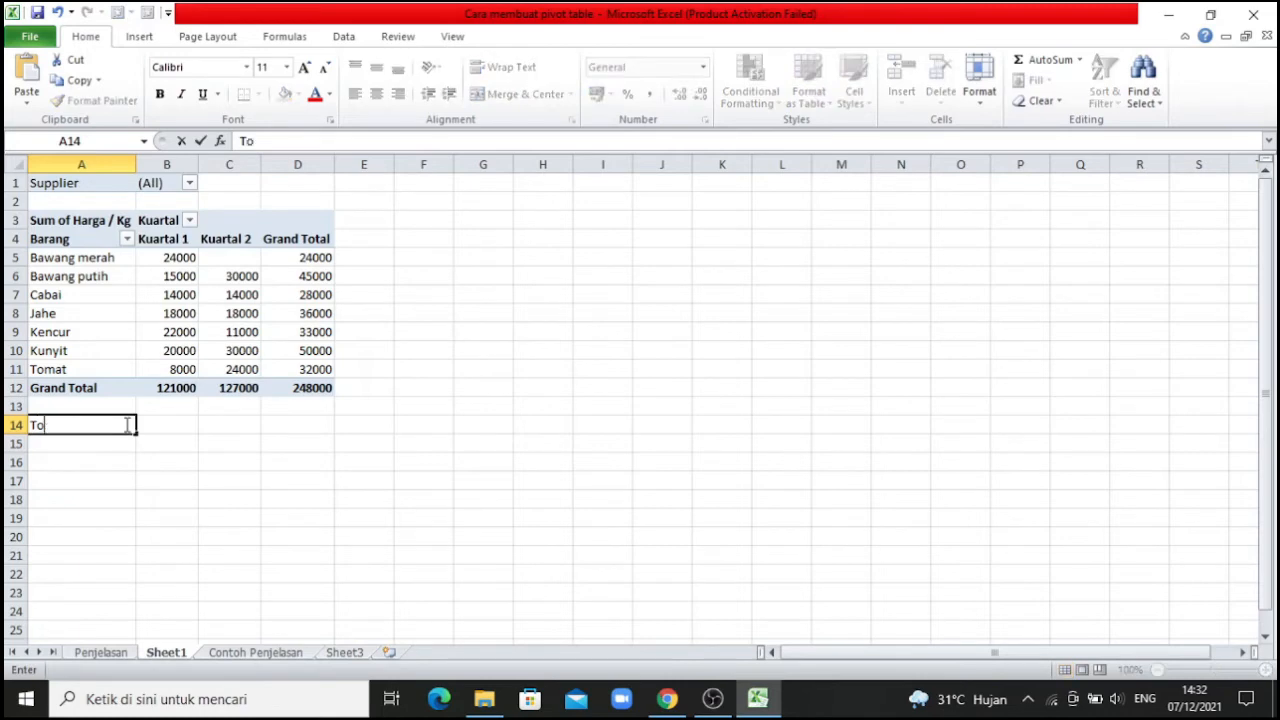
pyautogui.write('tal Harga')
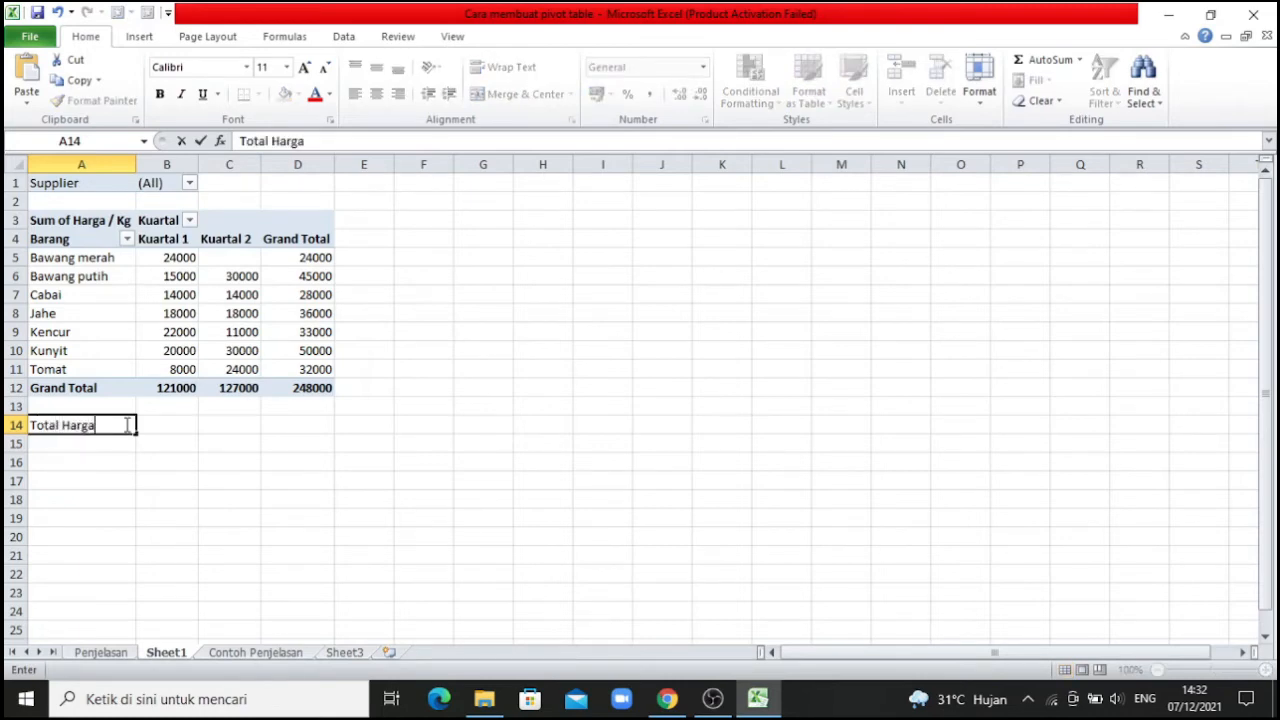
pyautogui.press('Tab')
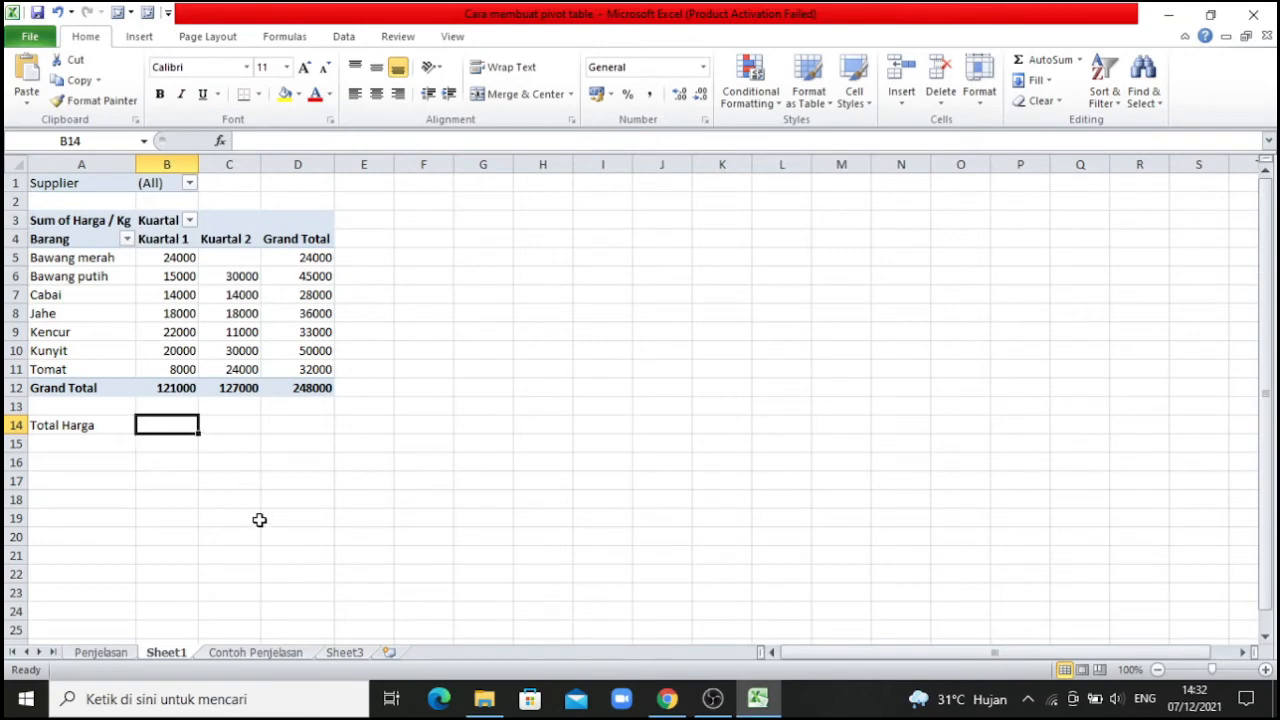
# Enter =GETPIVOTDATA("Harga / Kg";$A$3) in B14 and compare its result with the PivotTable's overall grand total
pyautogui.write('=')
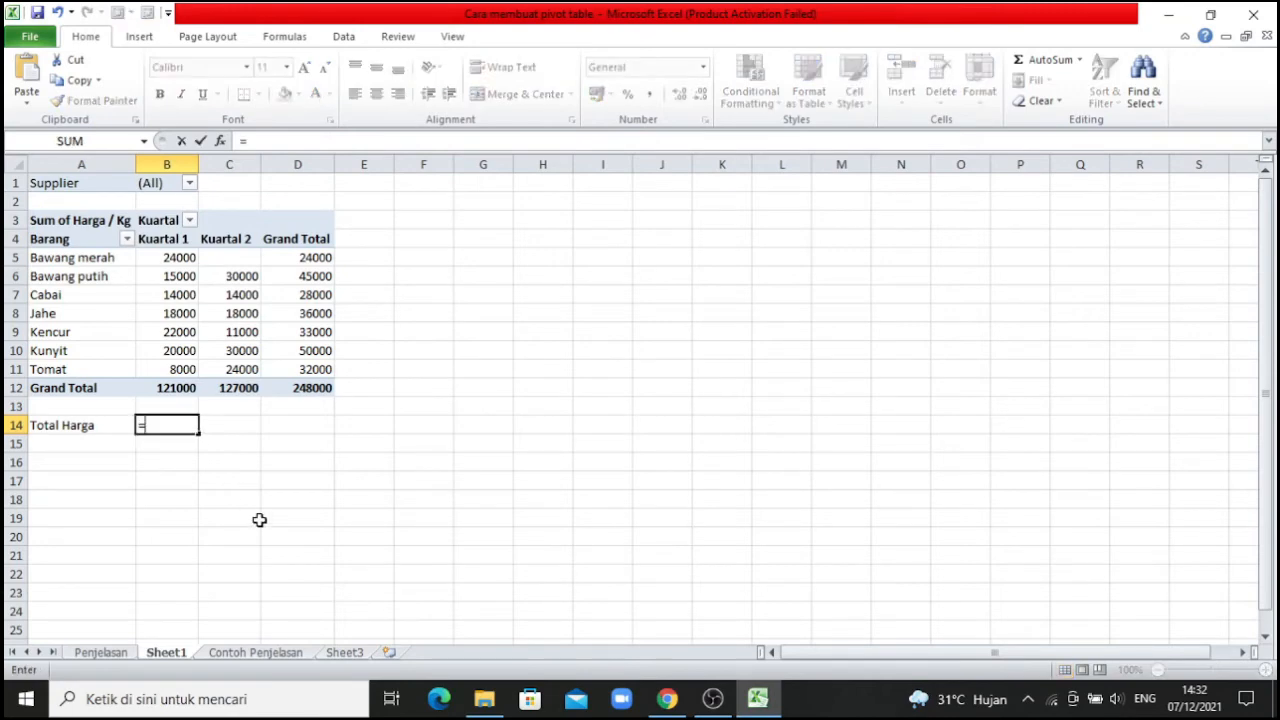
pyautogui.write('GETPIVOTDA')
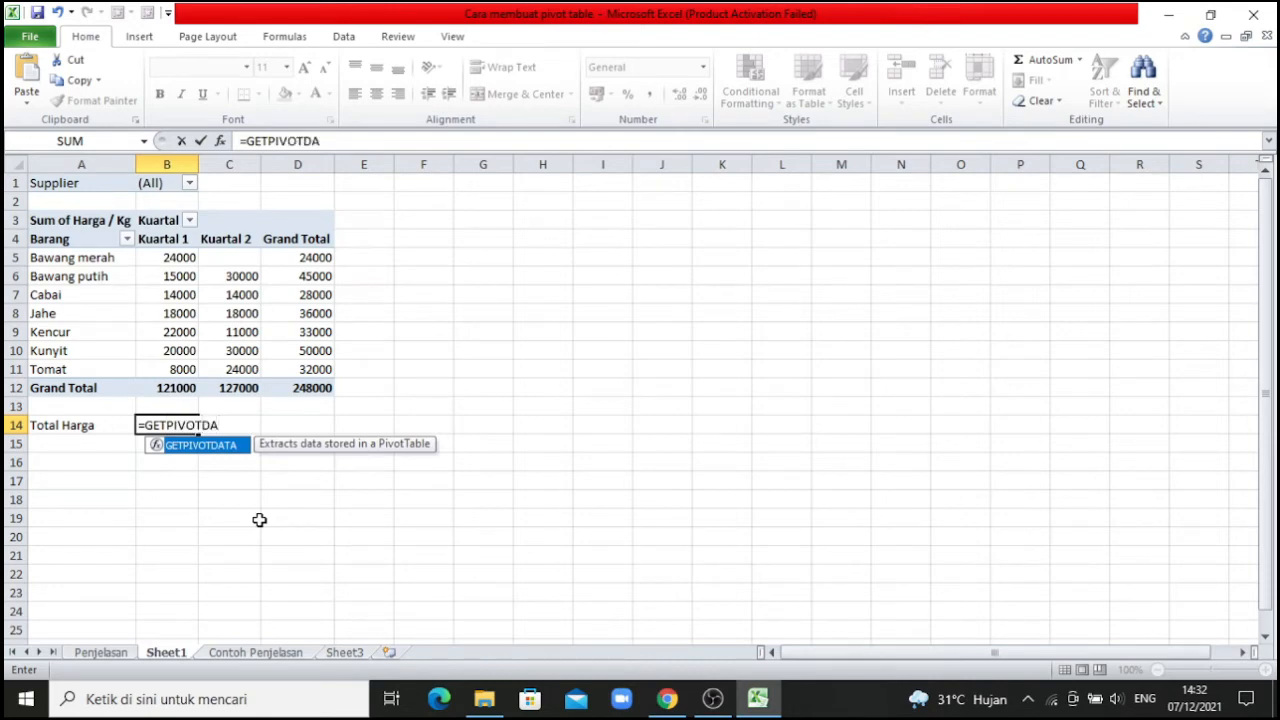
pyautogui.write('TA(')
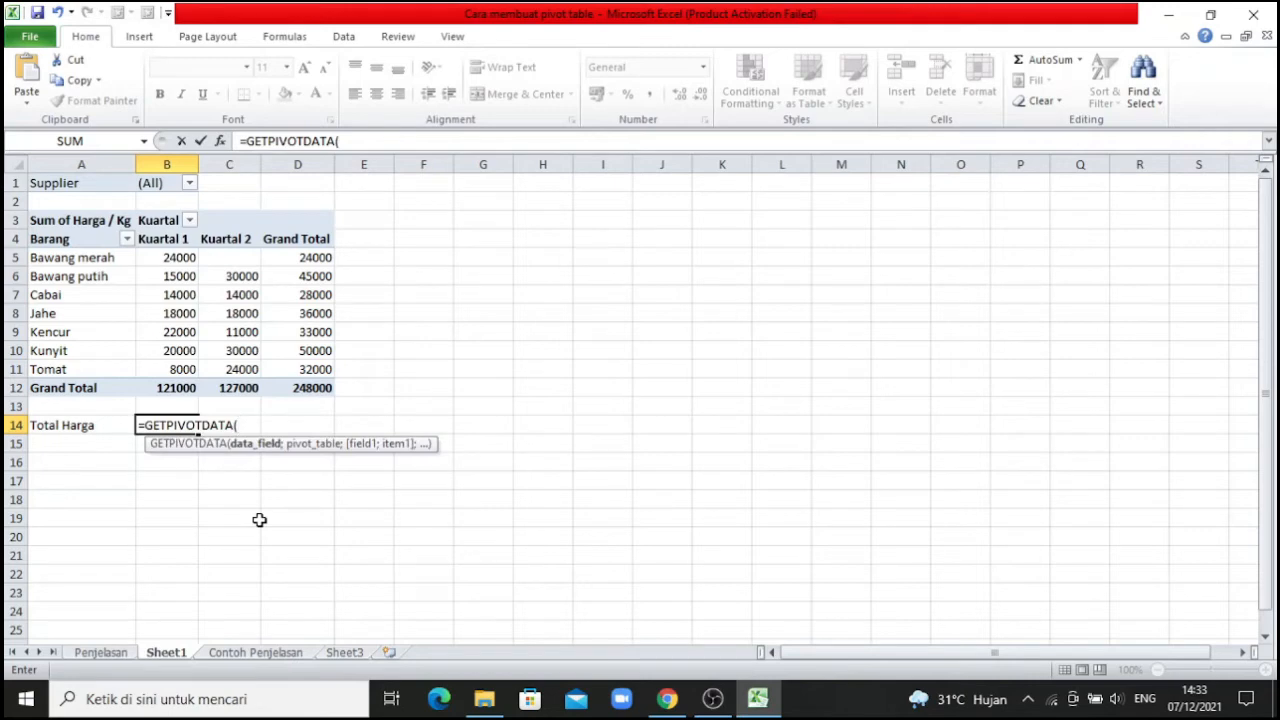
pyautogui.write('"')
pyautogui.write('Harga')
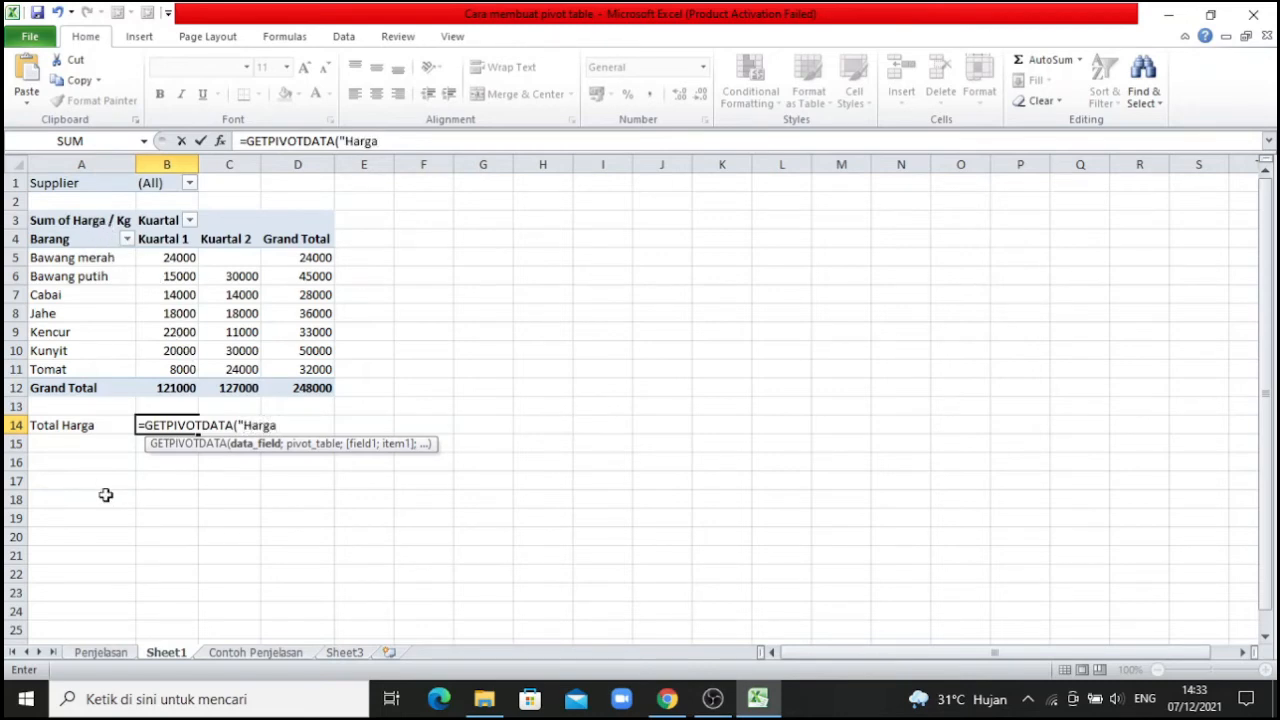
pyautogui.write(' / Kg"')
pyautogui.write(';')
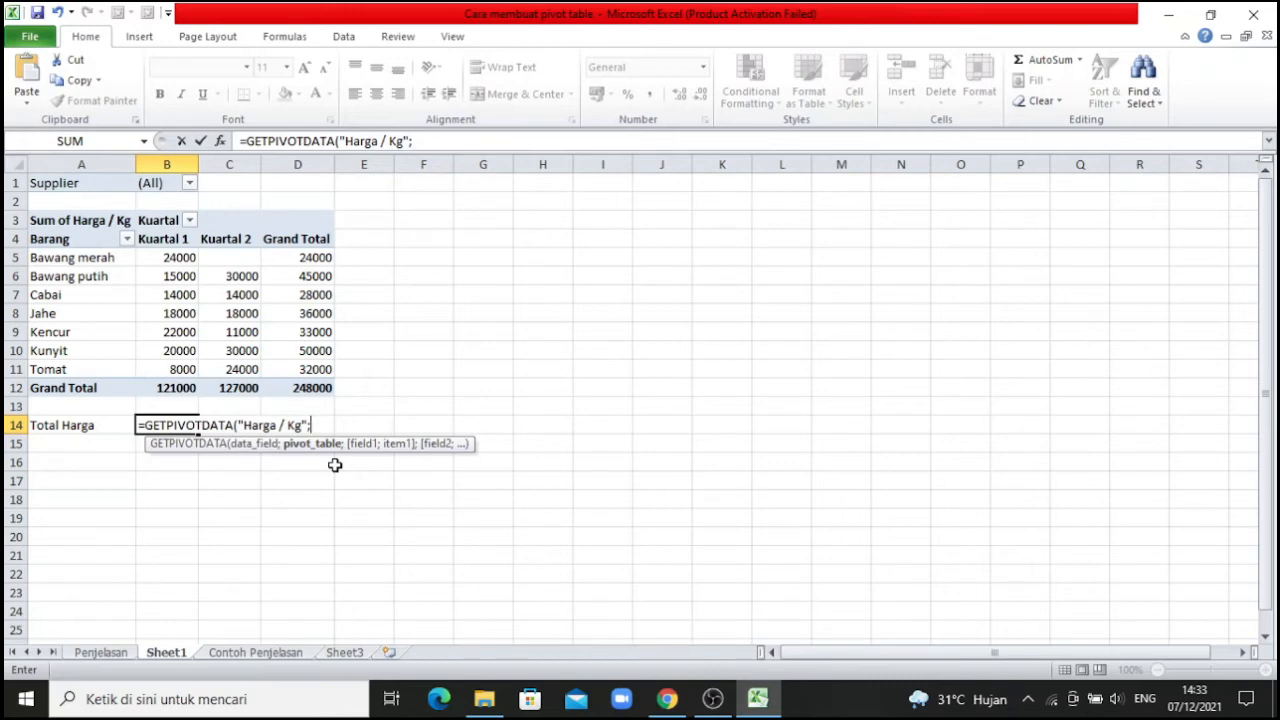
pyautogui.click(103, 226)
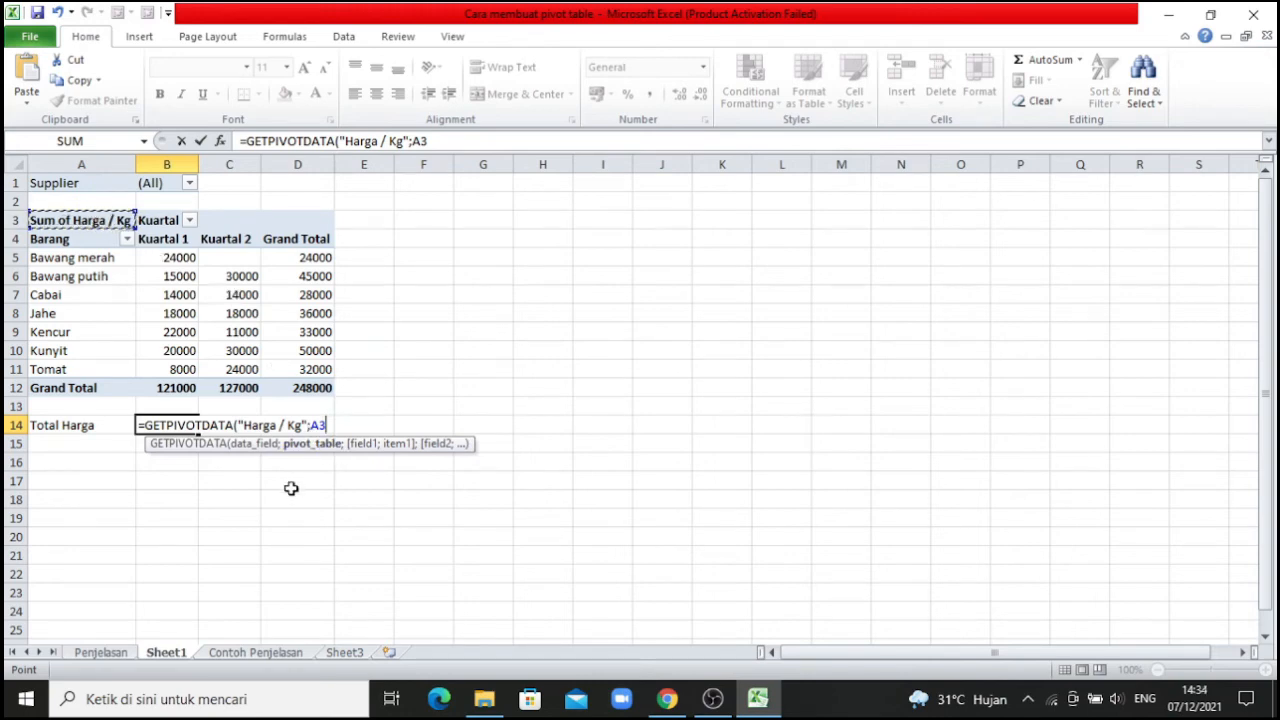
pyautogui.press('F4')
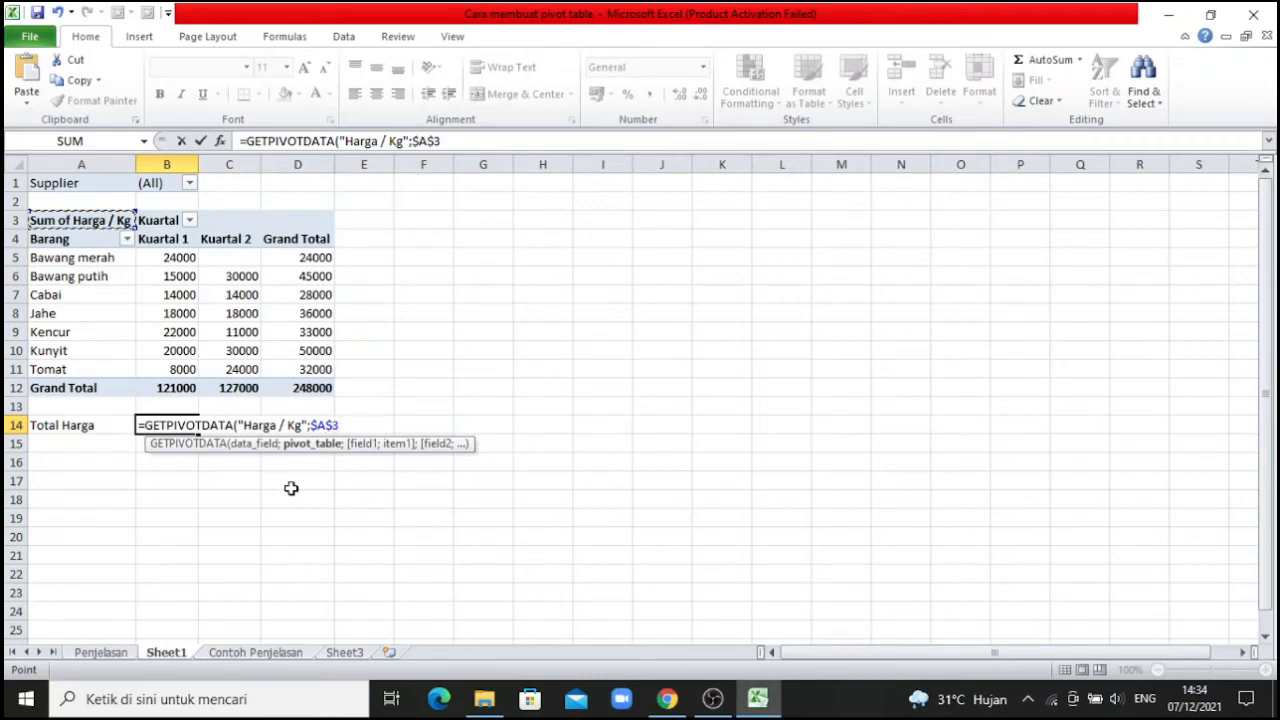
pyautogui.write(')')
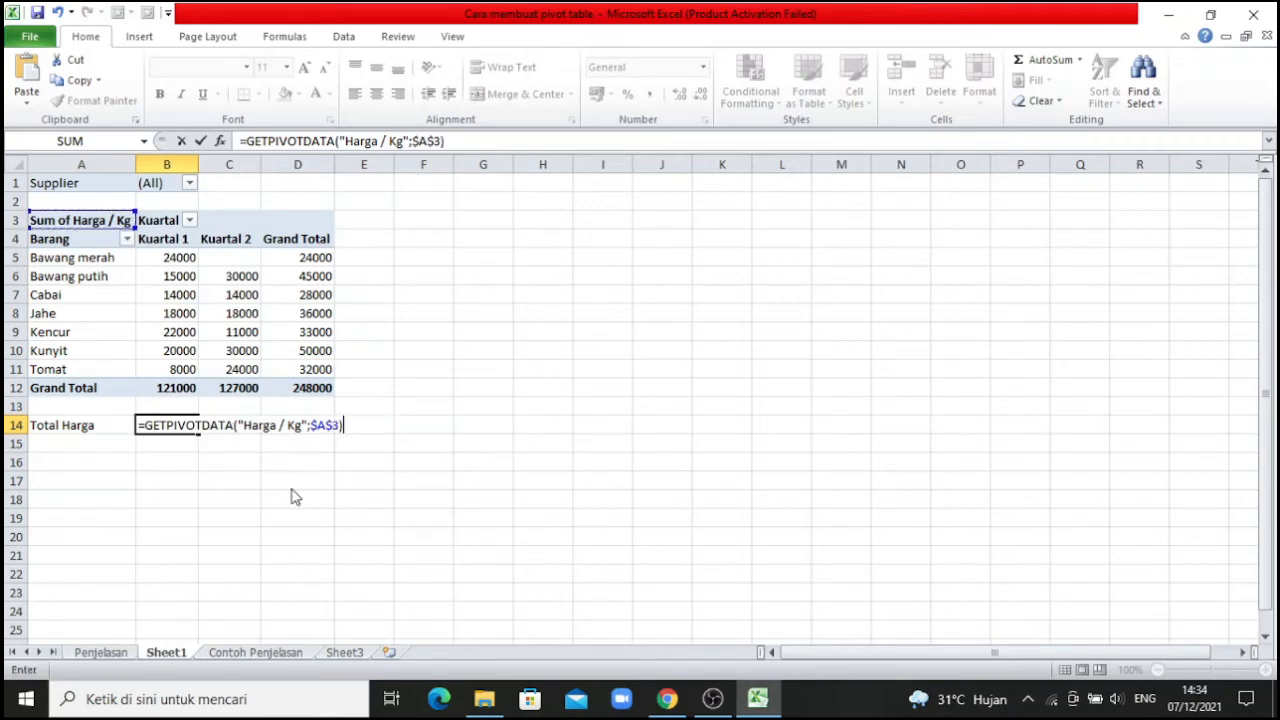
pyautogui.press('Return')
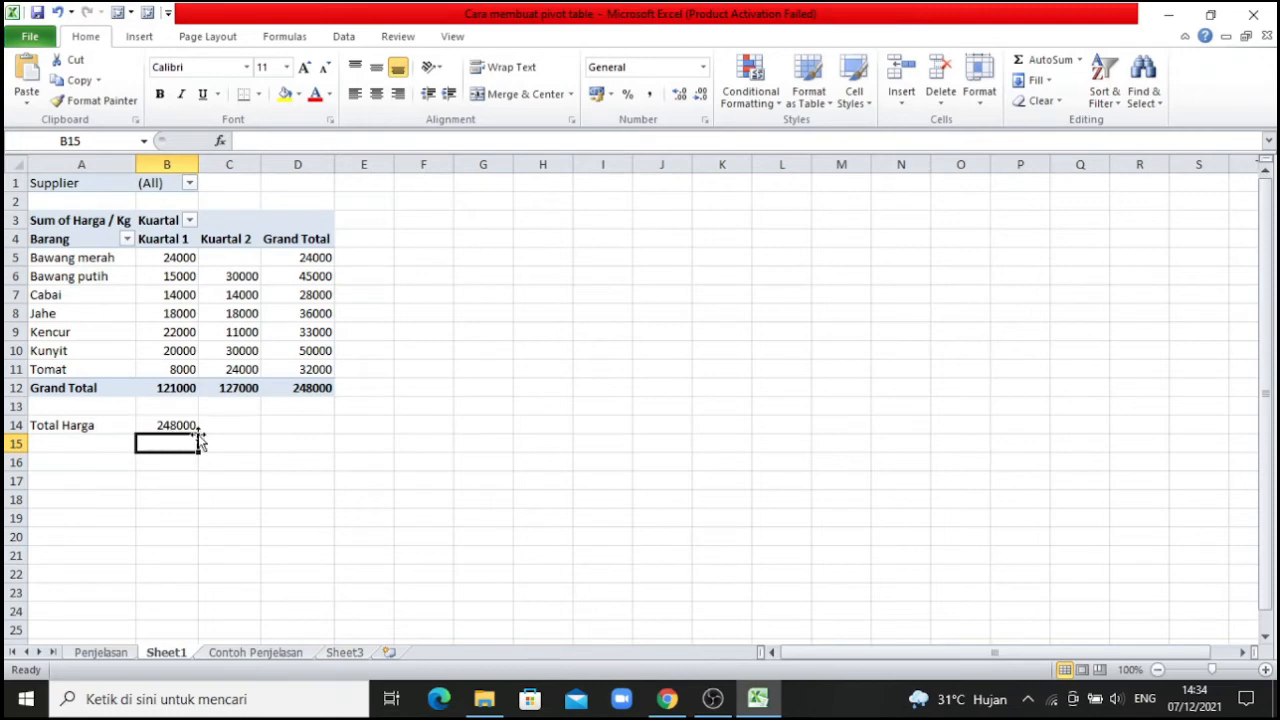
pyautogui.click(322, 389)
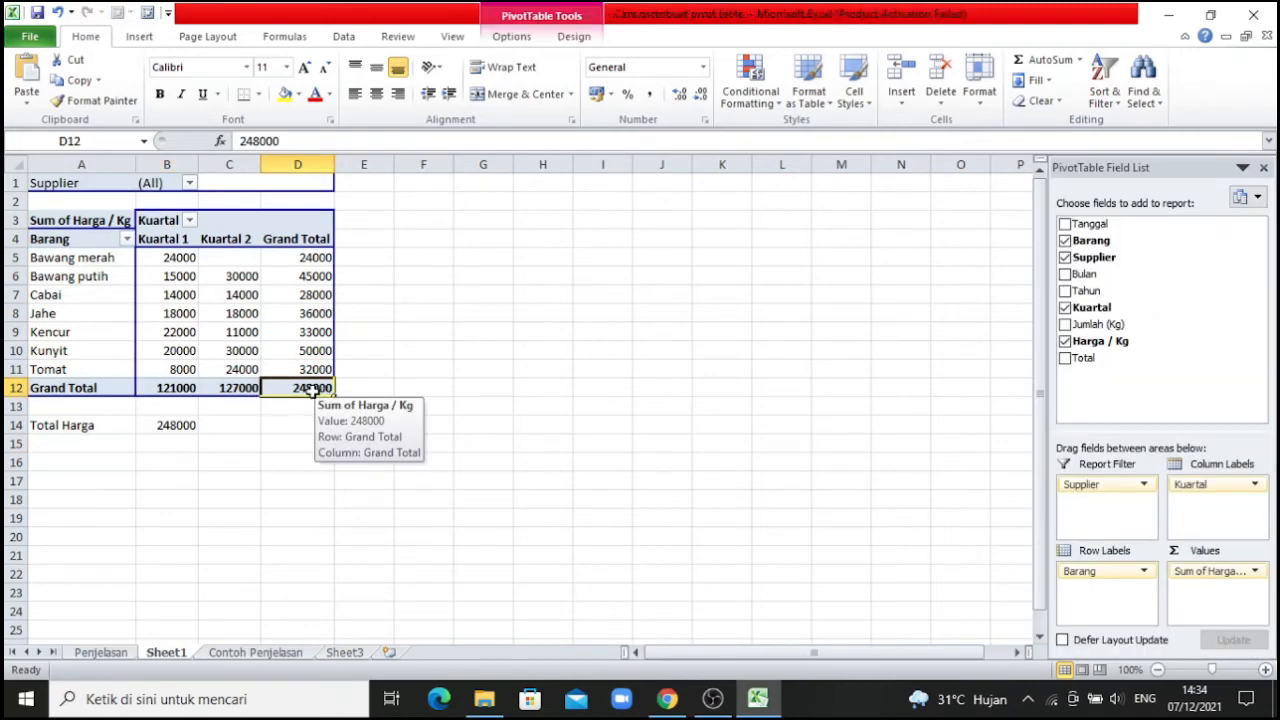
pyautogui.click(190, 427)
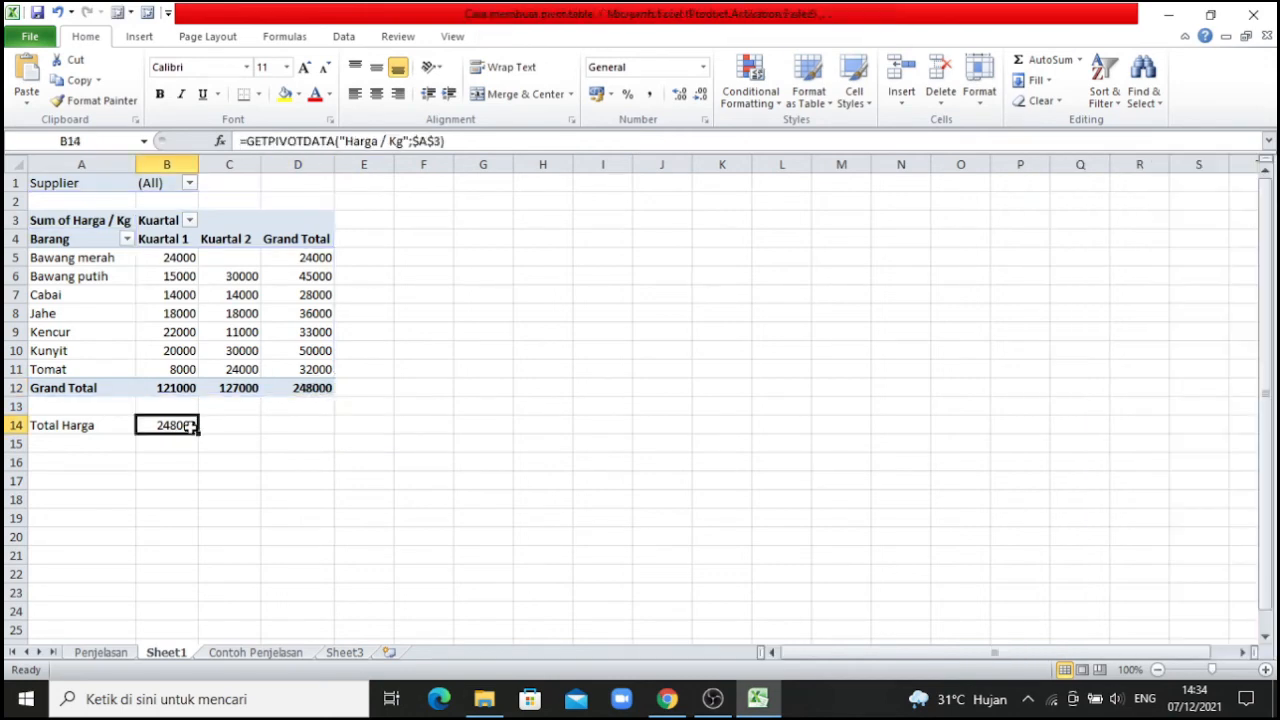
# Enter the label "Total Hrg B. Merah" in cell A15
pyautogui.click(118, 444)
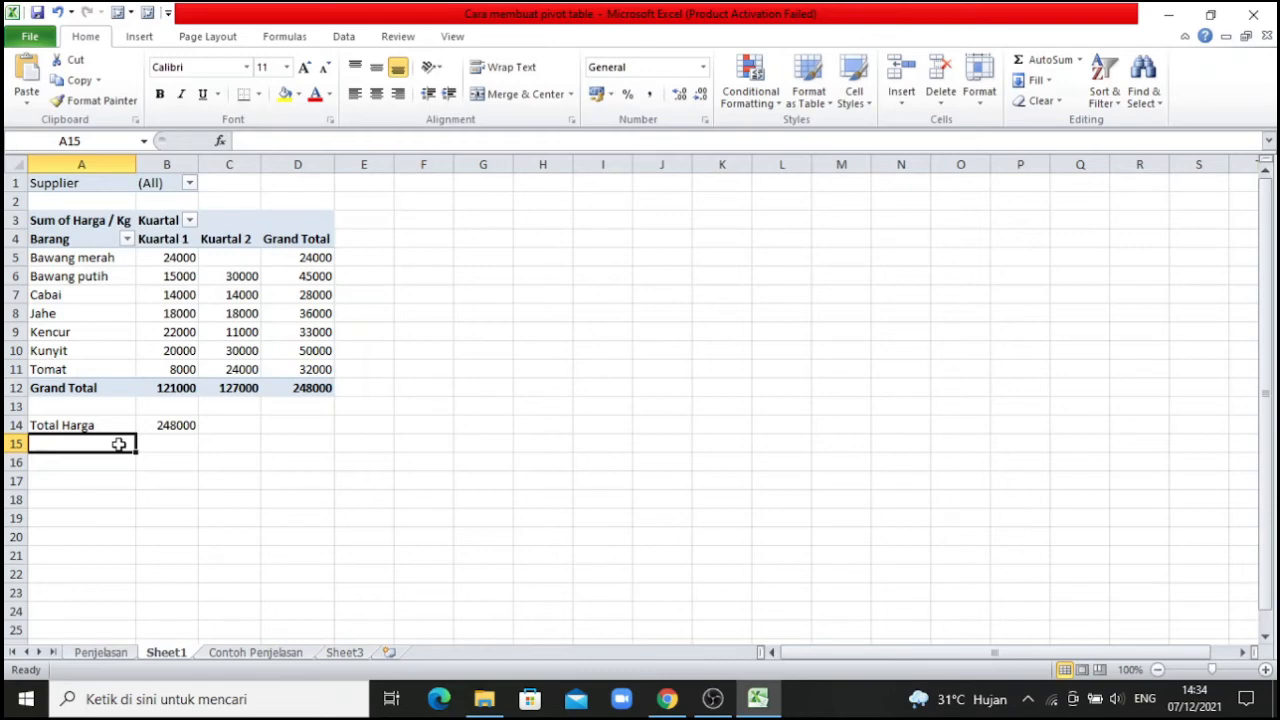
pyautogui.write('Ti')
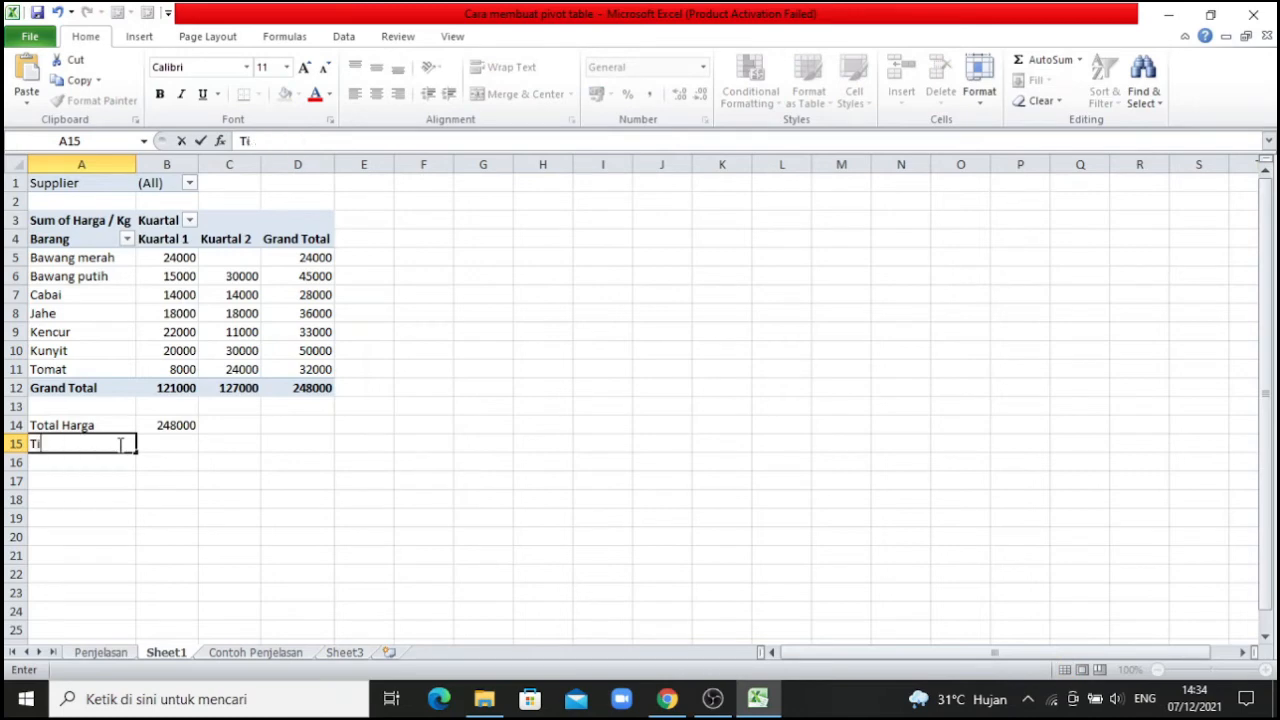
pyautogui.press('BackSpace')
pyautogui.write('otal')
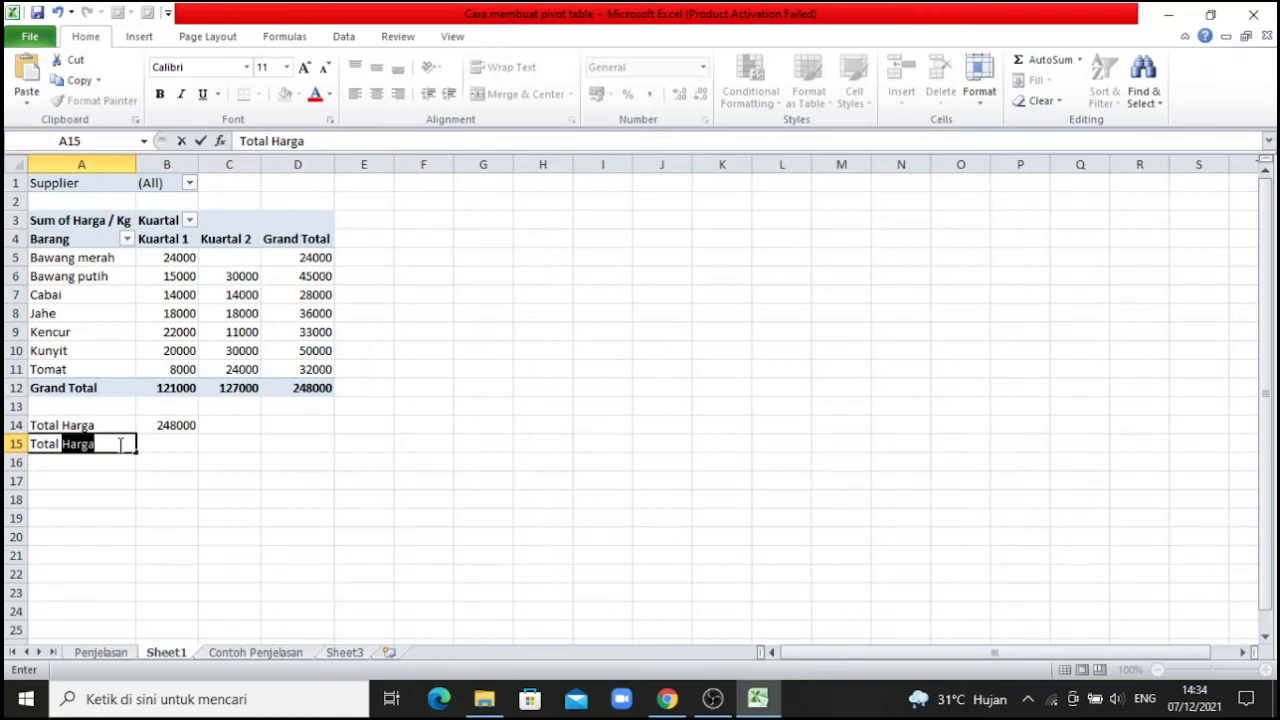
pyautogui.write('H')
pyautogui.write('rg B')
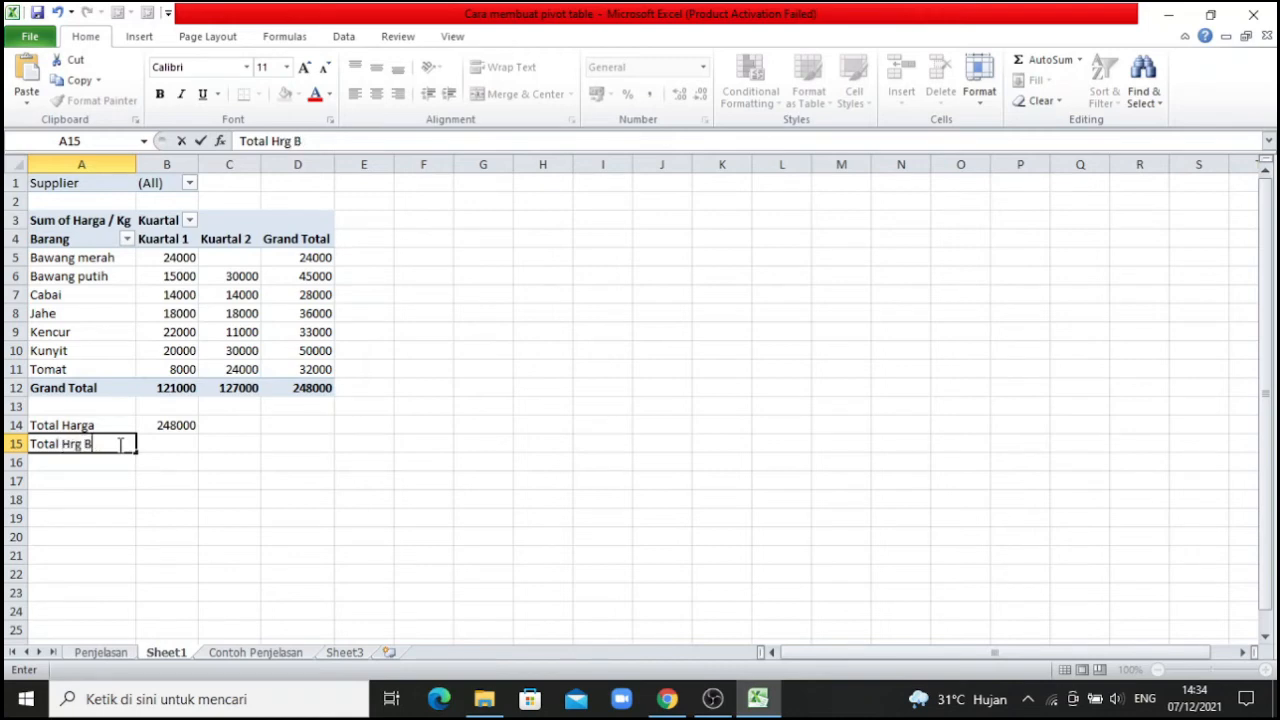
pyautogui.write('. Merah')
pyautogui.press('Tab')
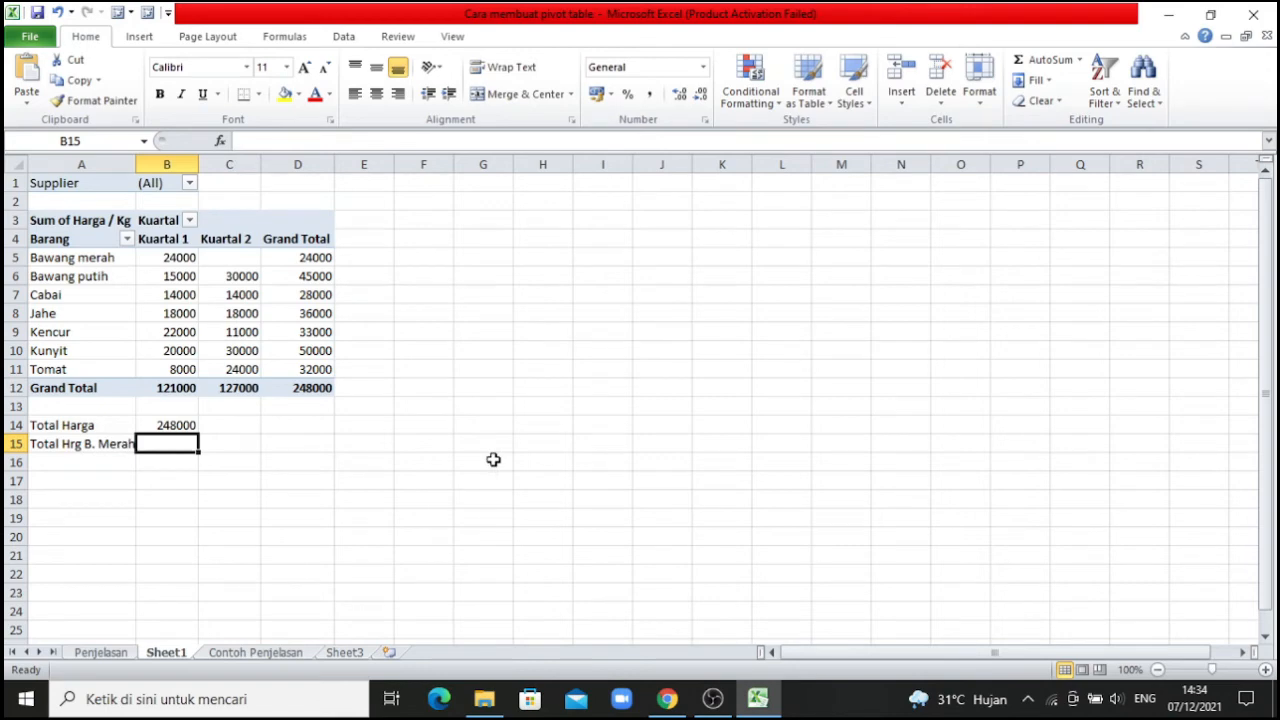
# Start a GETPIVOTDATA formula in B15 with "Harga / Kg" as the data field and $A$3 as the absolute PivotTable reference
pyautogui.write('=')
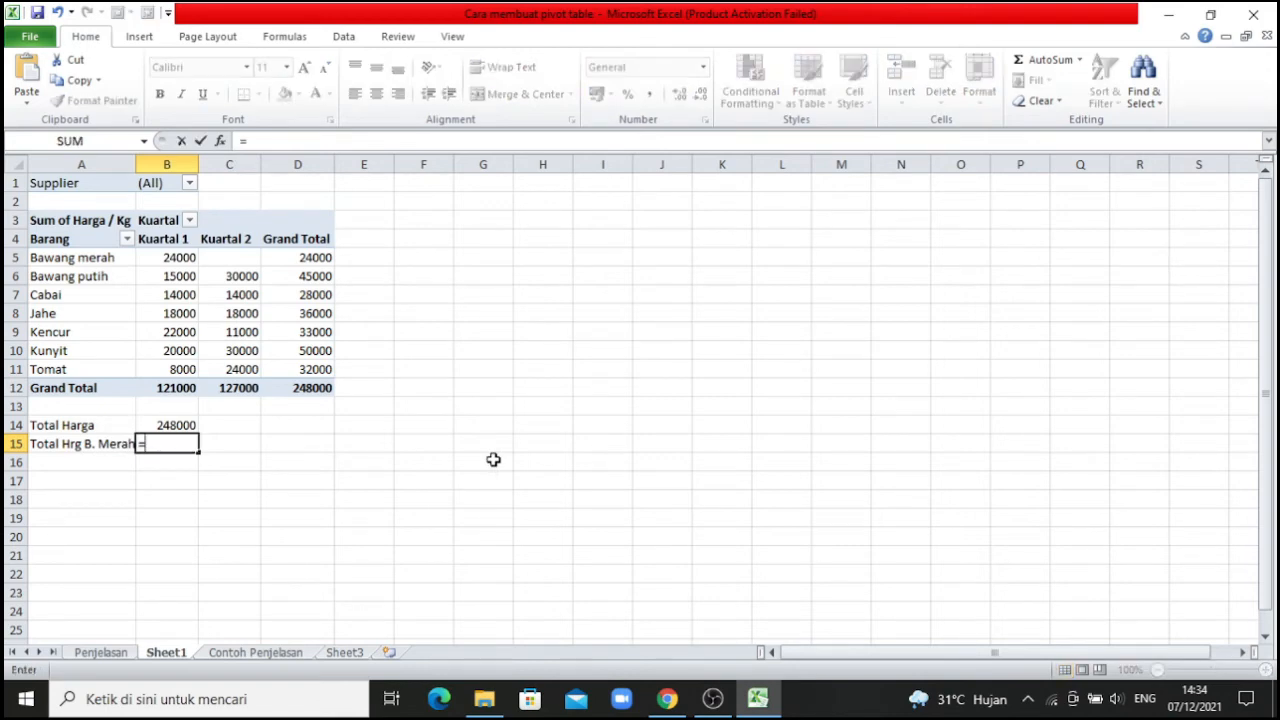
pyautogui.write('g')
pyautogui.press('BackSpace')
pyautogui.write('G')
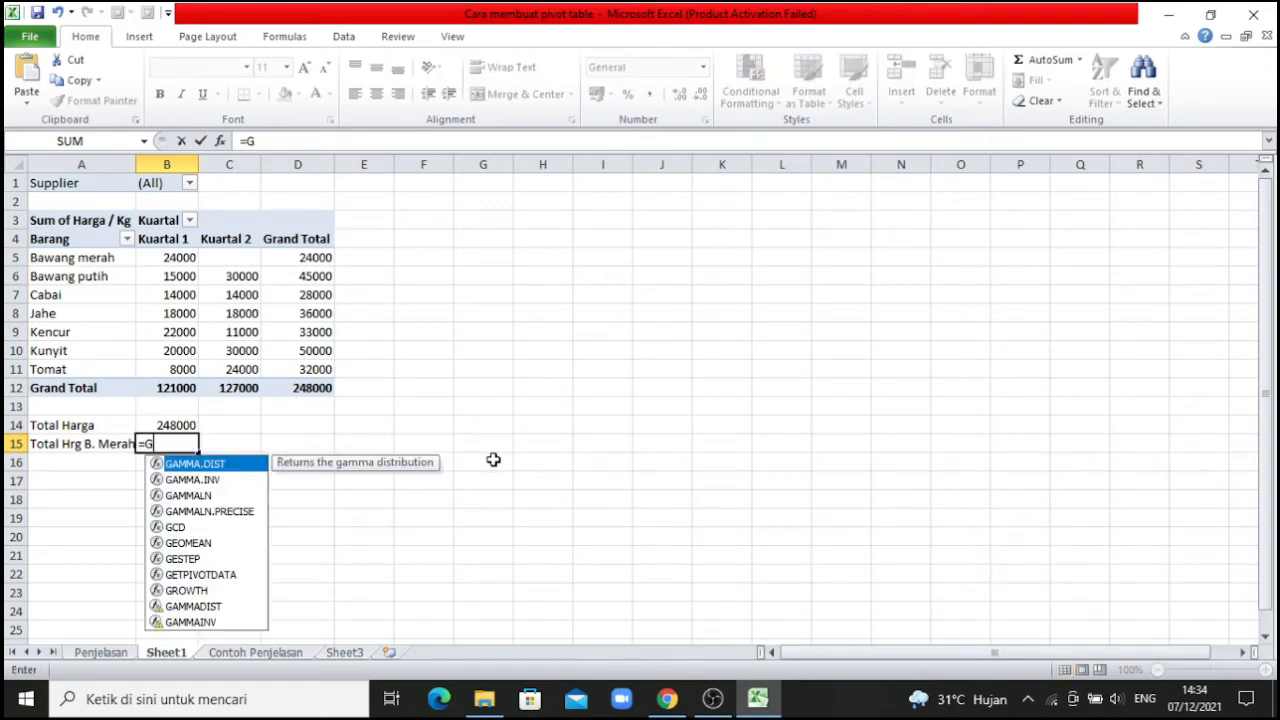
pyautogui.write('ETPIVOT')
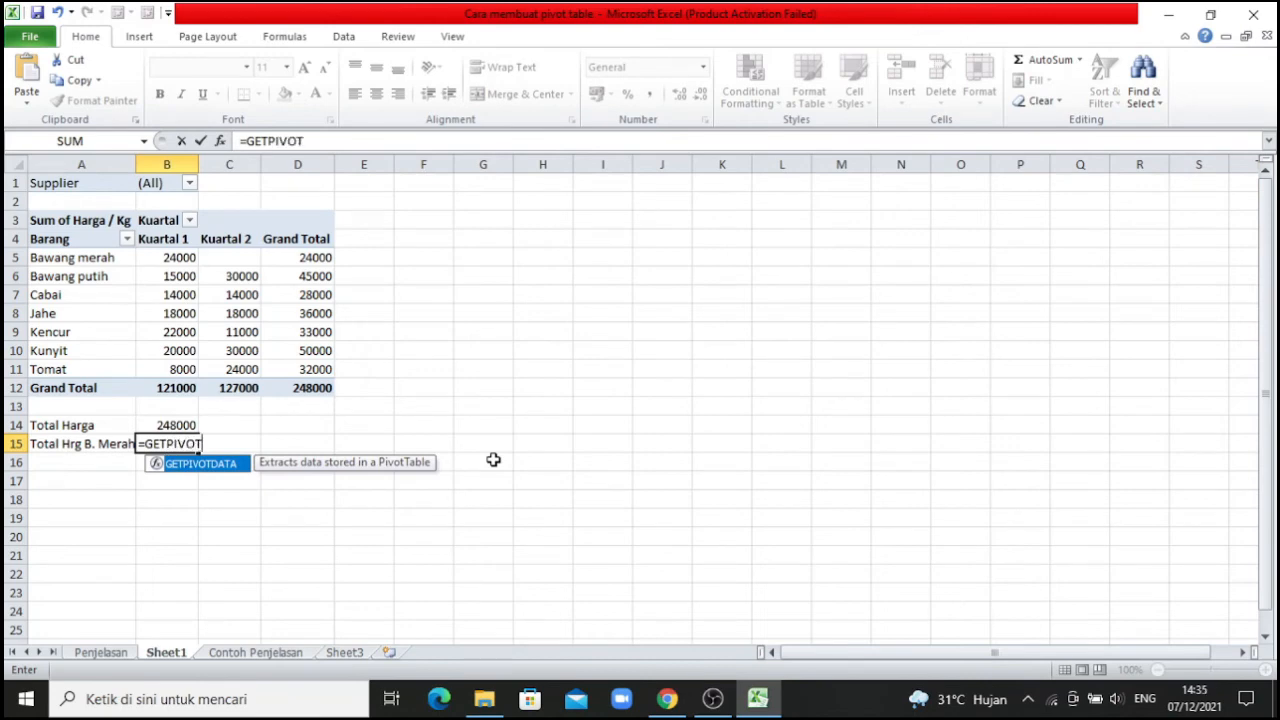
pyautogui.write('DATA(')
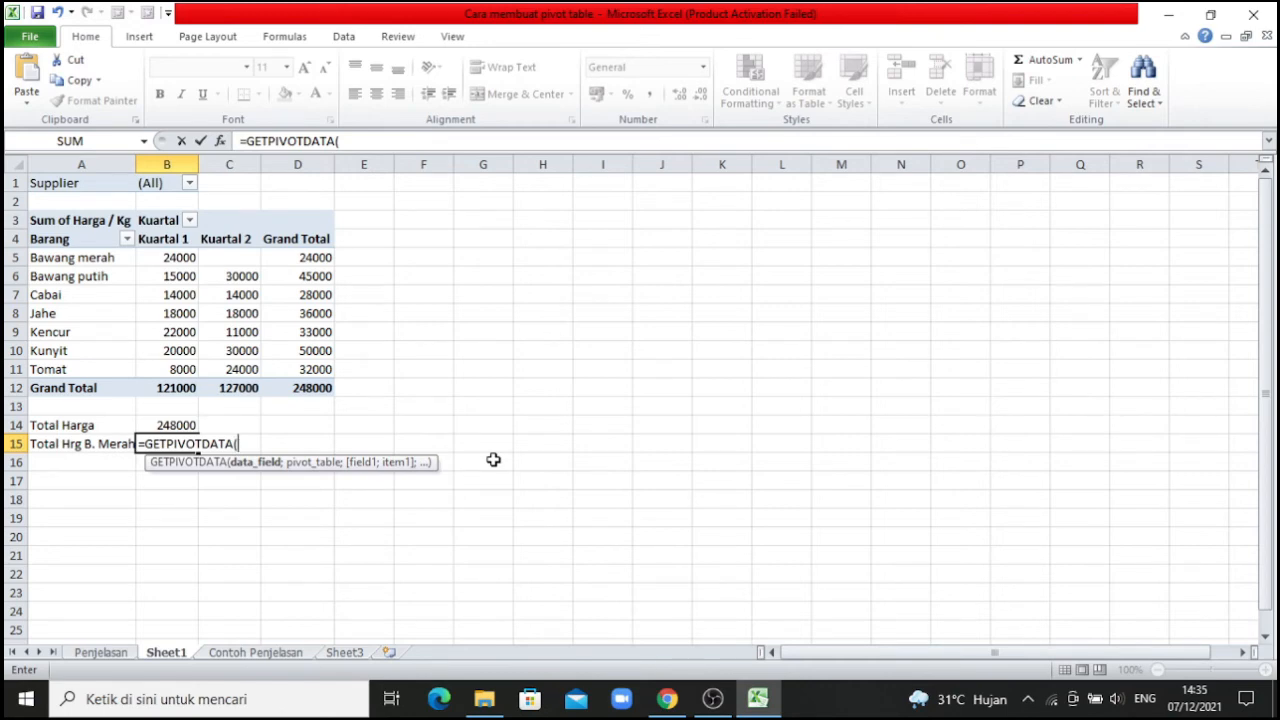
pyautogui.write('"')
pyautogui.write('Harga')
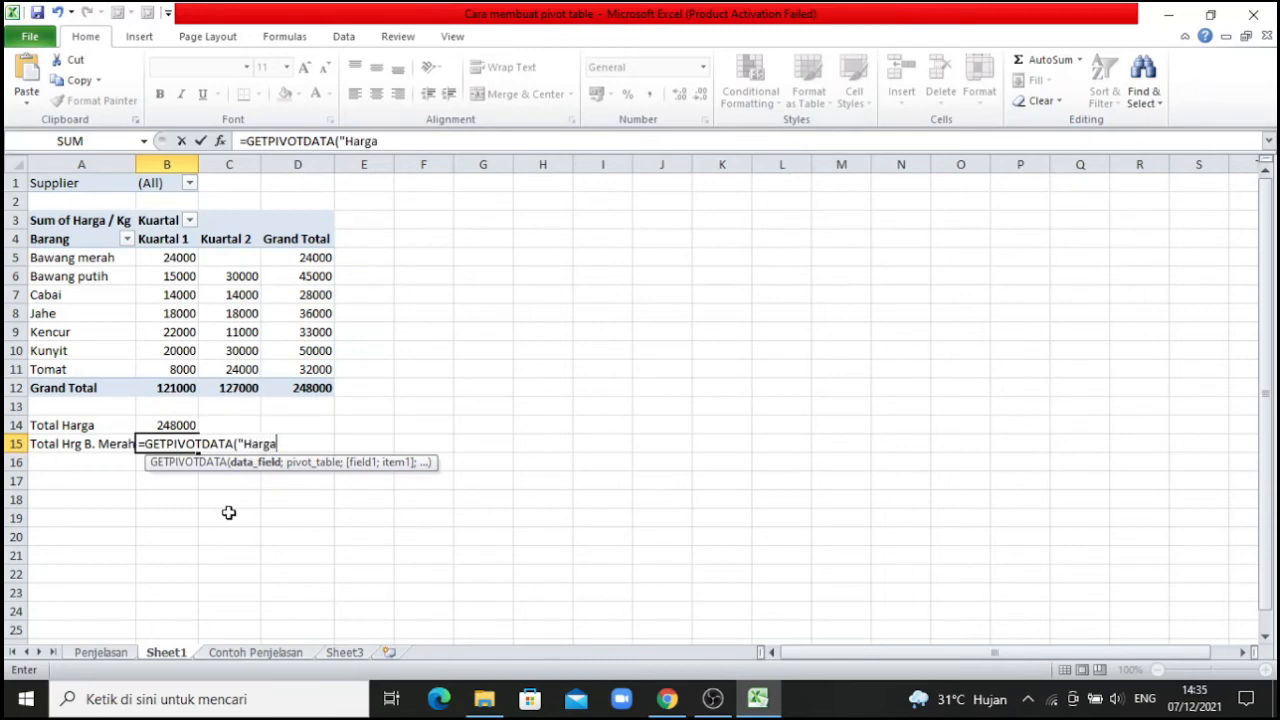
pyautogui.write(' / Kg";')
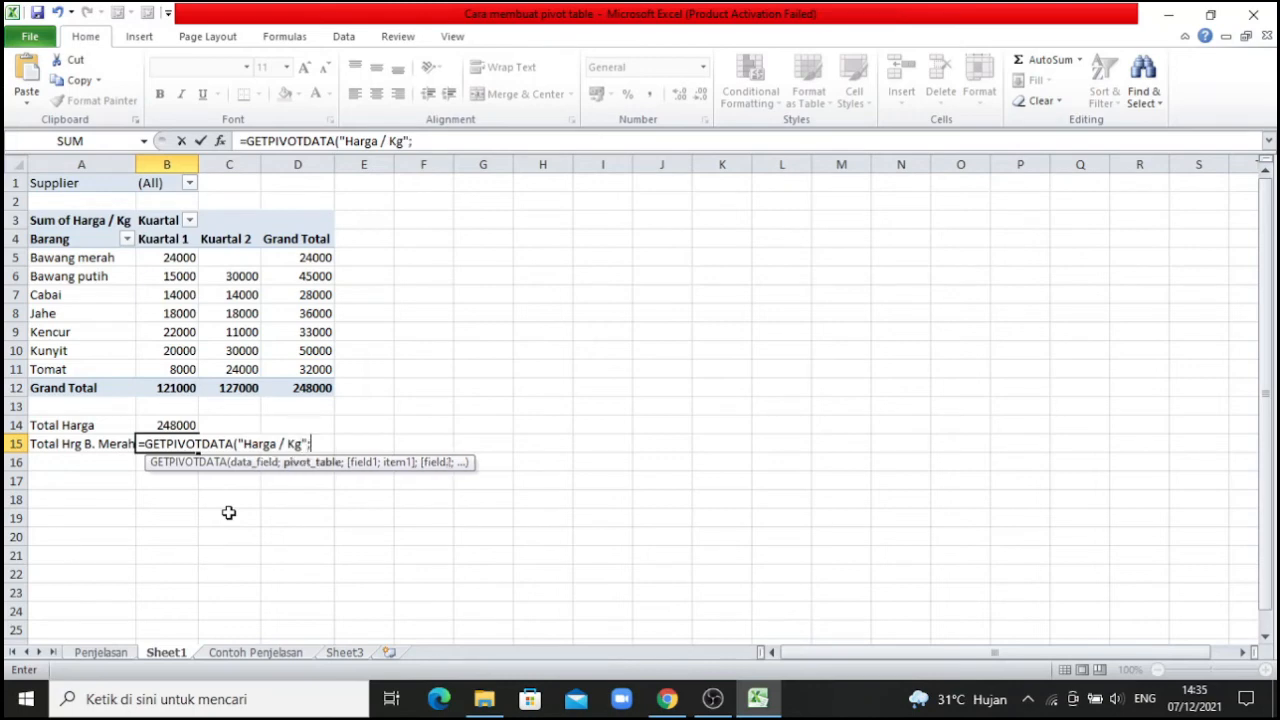
pyautogui.click(90, 226)
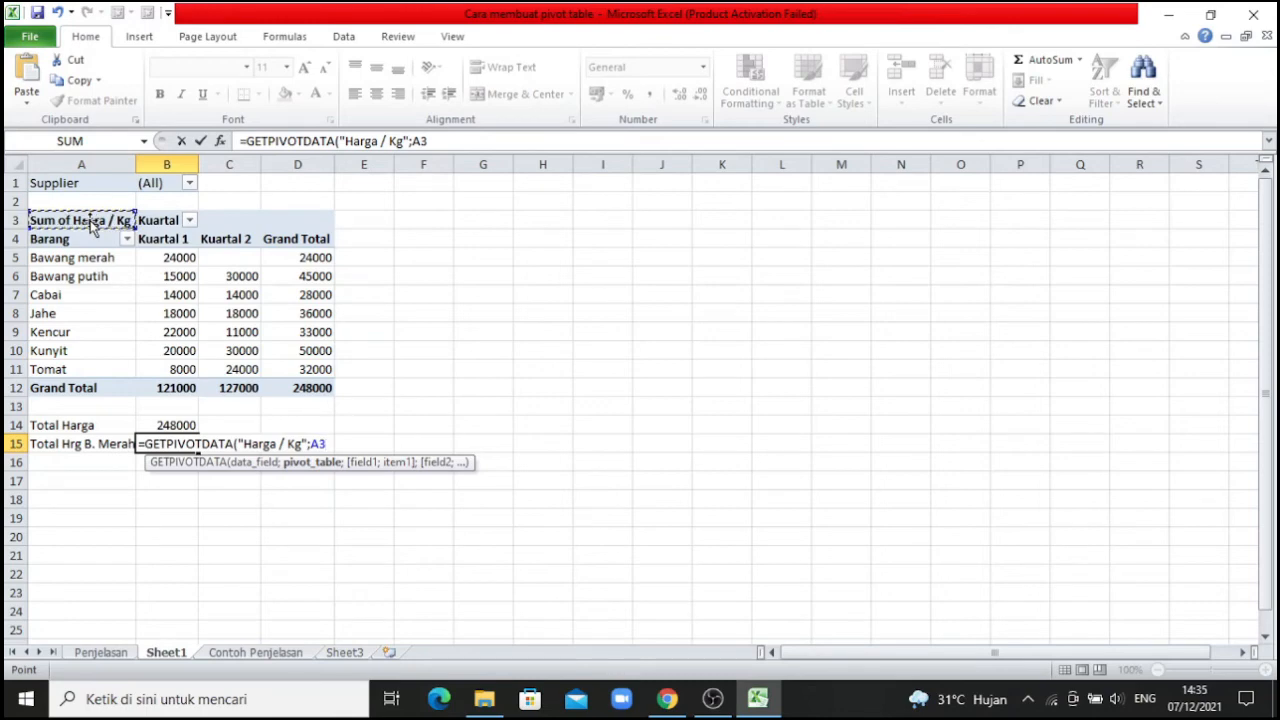
pyautogui.press('F4')
pyautogui.write(';')
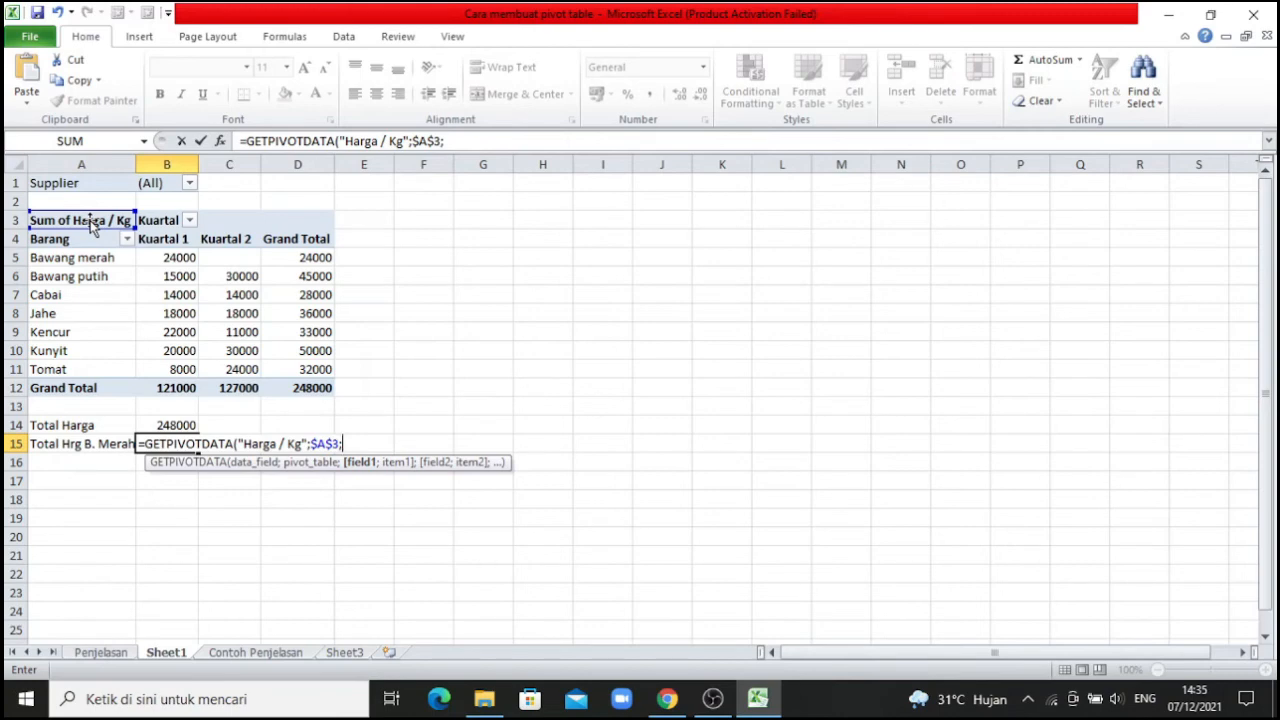
# Complete the B15 formula with field "Barang" and item "Bawang Putih", and compare its result with the Bawang putih row's grand total
pyautogui.write('"')
pyautogui.write('B')
pyautogui.press('BackSpace')
pyautogui.write('Baran')
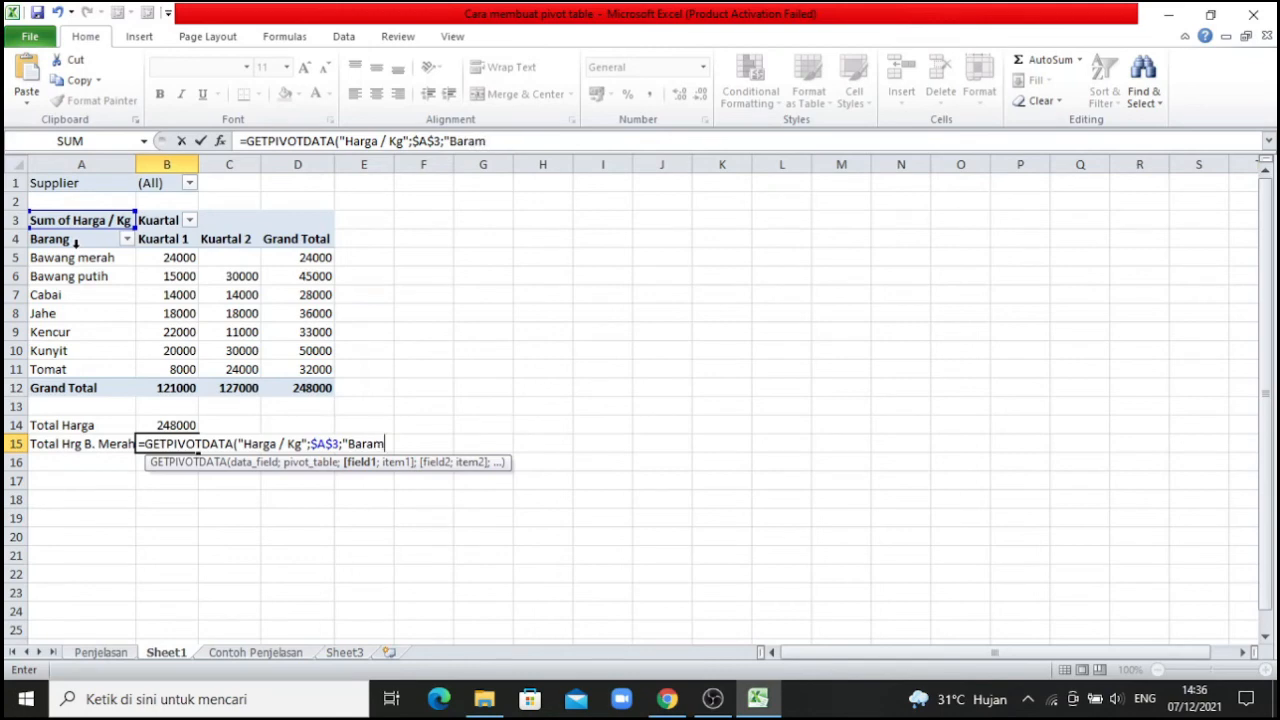
pyautogui.press('BackSpace')
pyautogui.write('ng')
pyautogui.write('";')
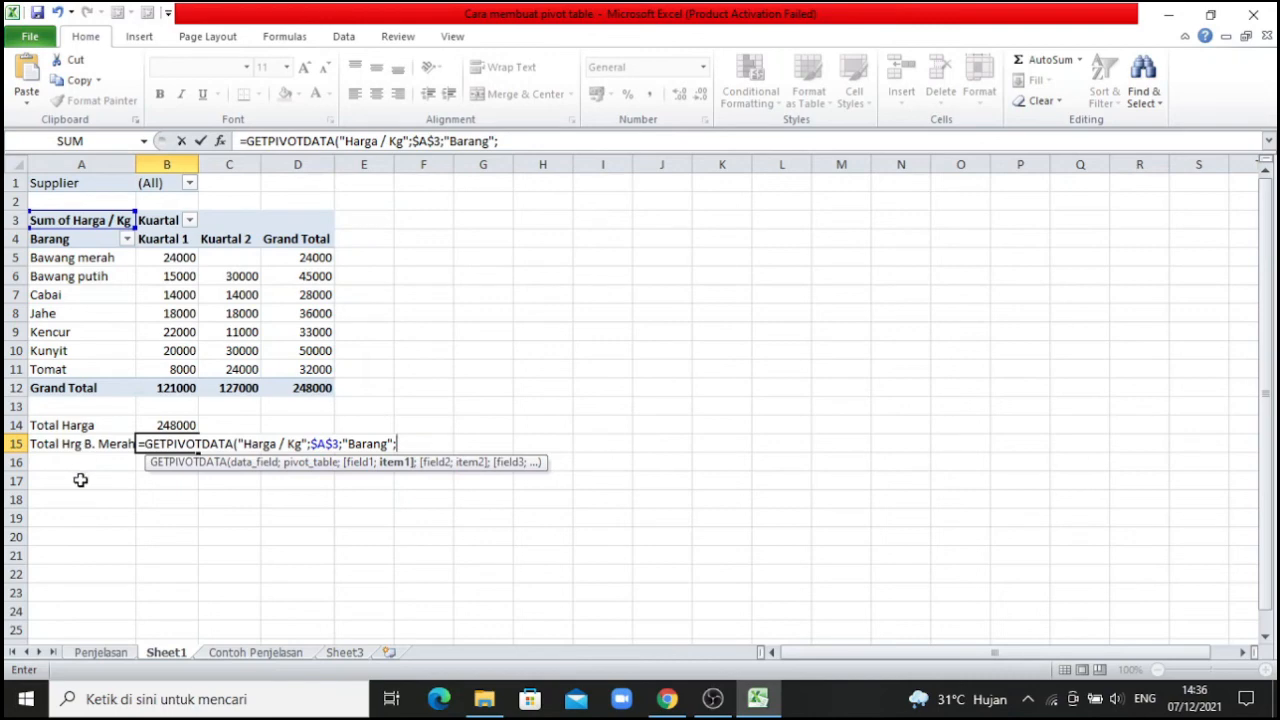
pyautogui.write('"Bawang Putih')
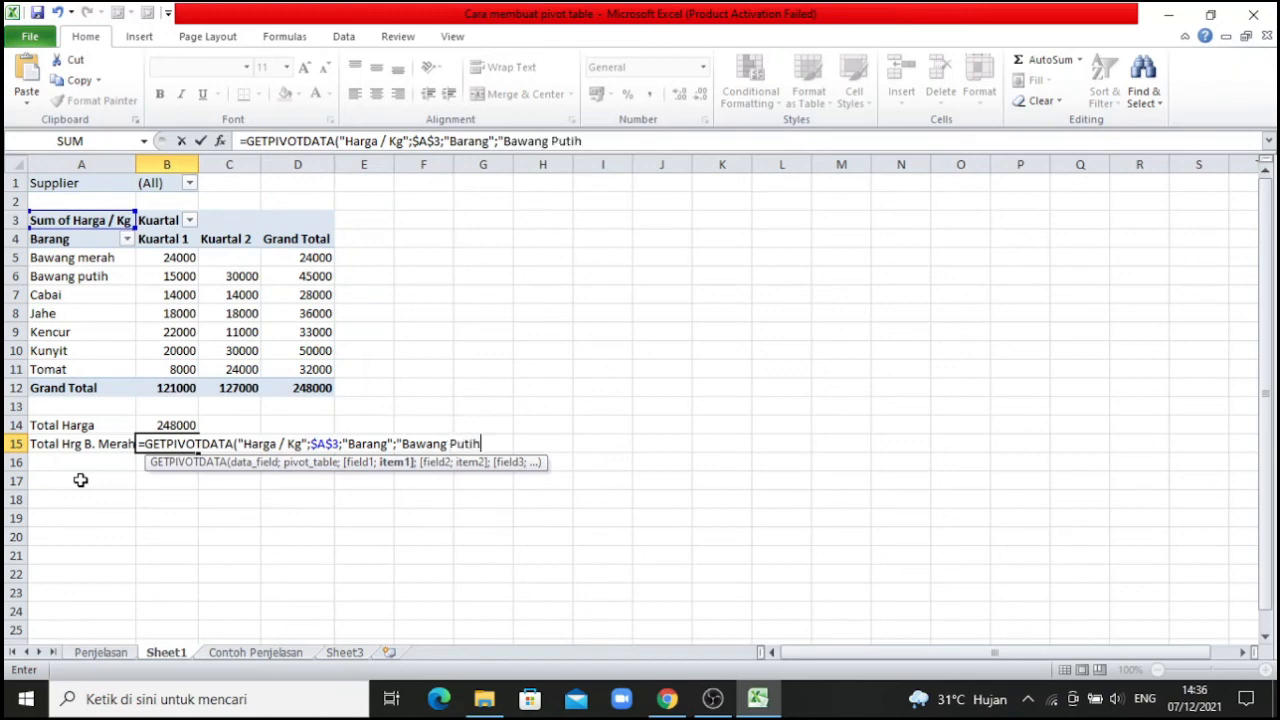
pyautogui.write('")')
pyautogui.press('Return')
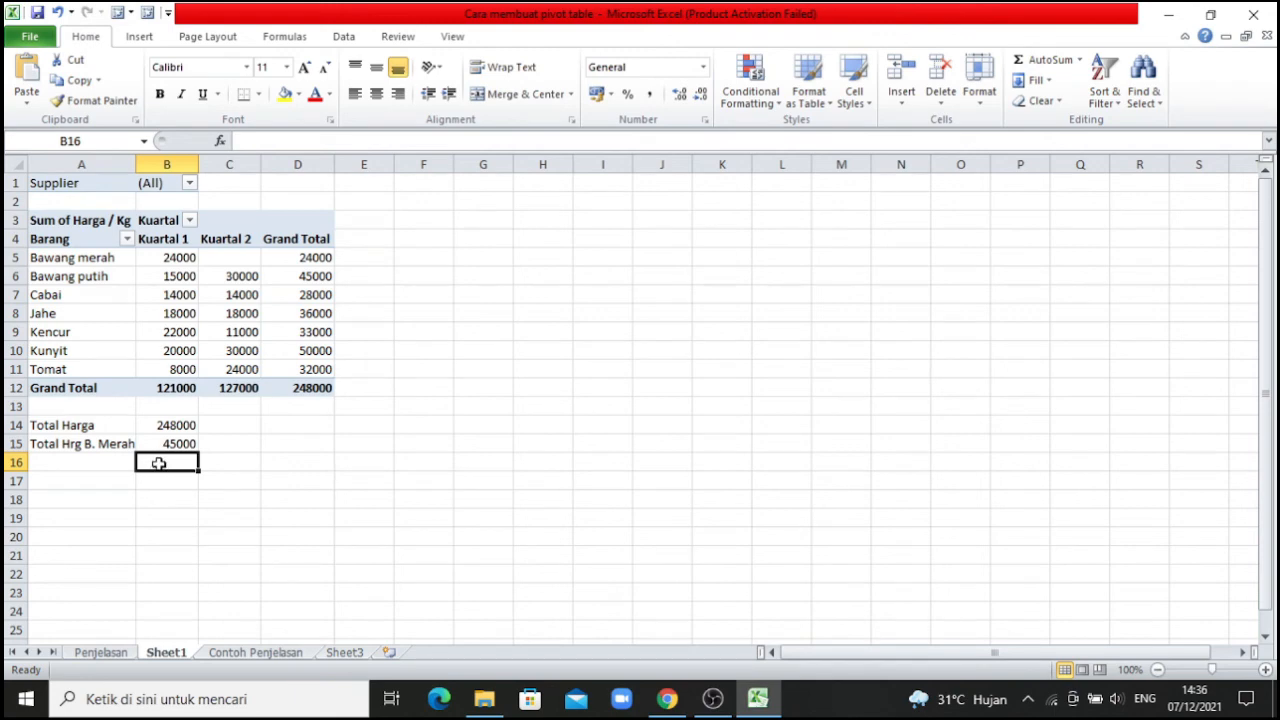
pyautogui.click(64, 276)
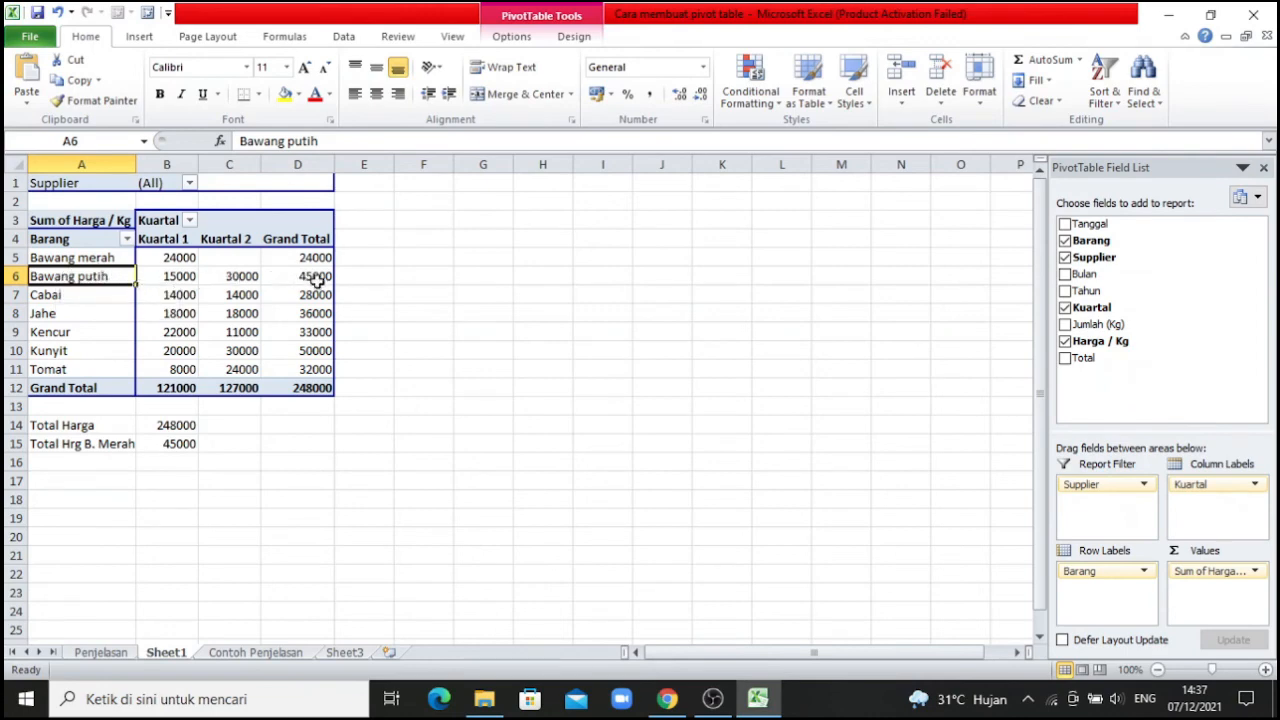
pyautogui.moveTo(318, 280)
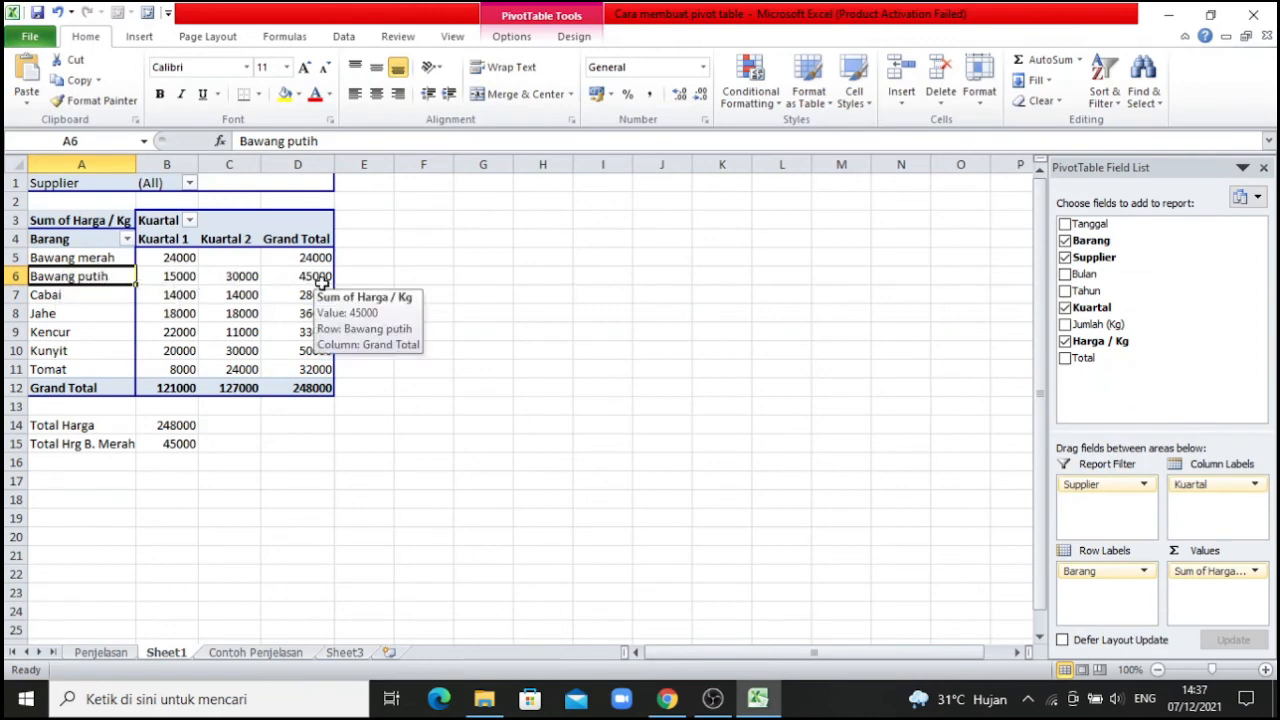
pyautogui.click(180, 441)
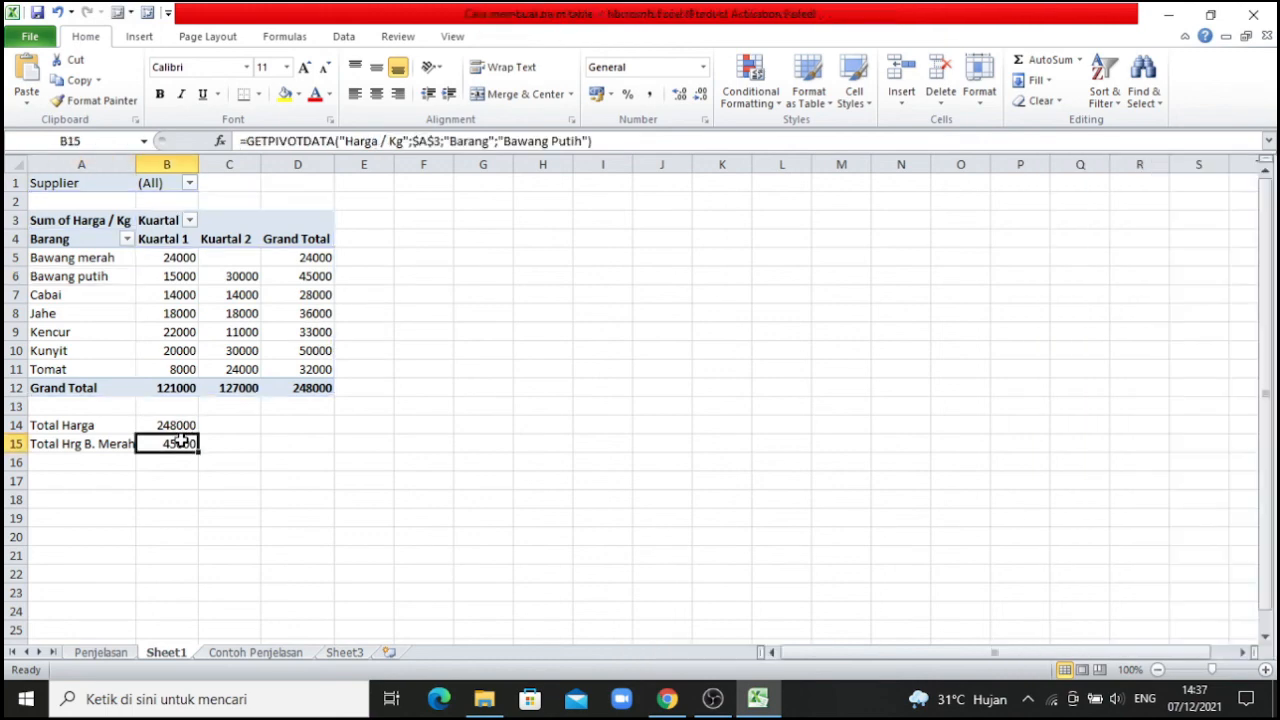